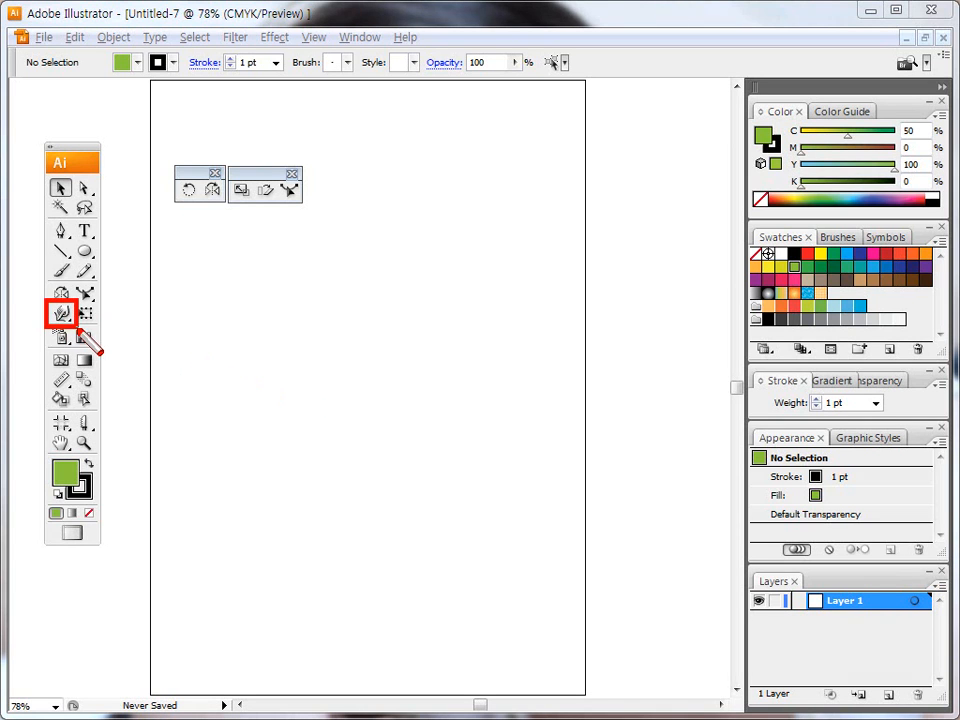
- Tear off the Warp tool group as a floating palette and place it beside the other floating tool palettes
left_click(60, 315)
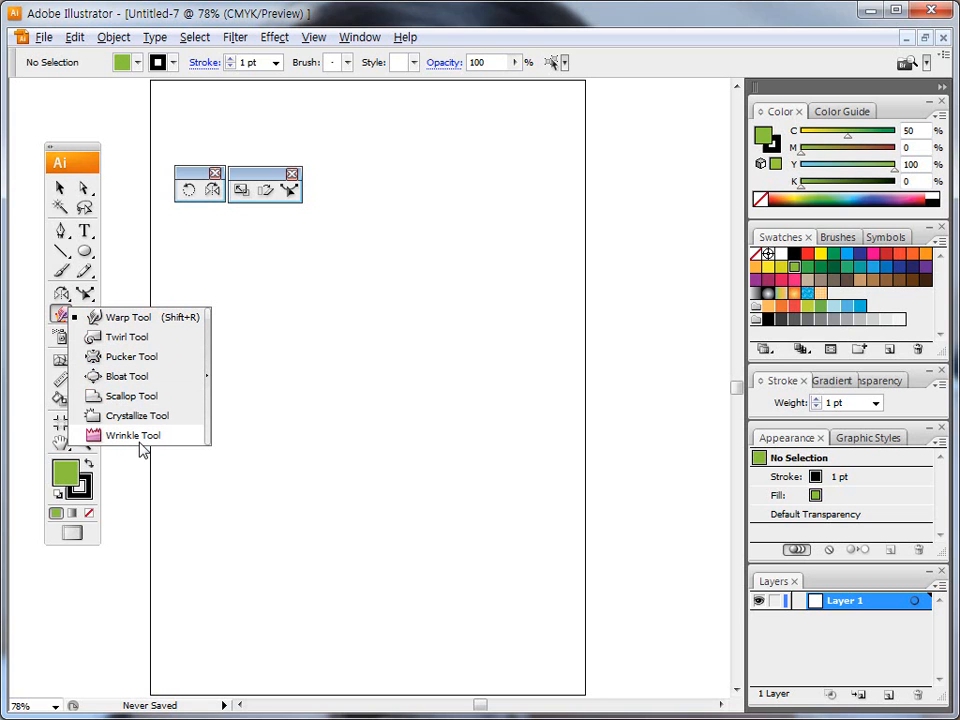
left_click(208, 385)
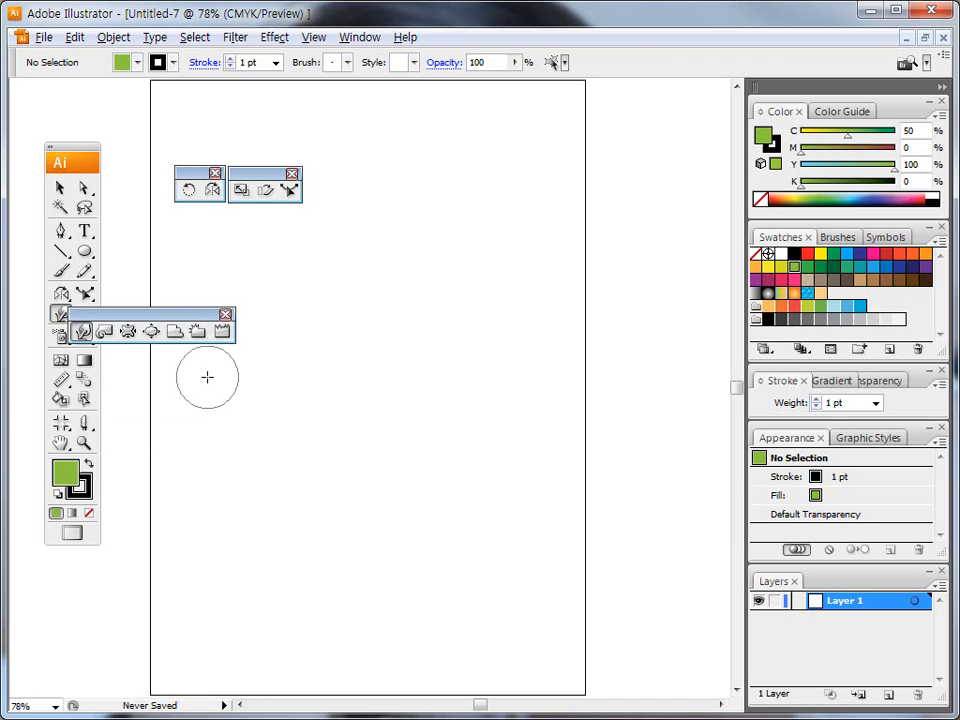
left_click_drag(192, 312, 425, 175)
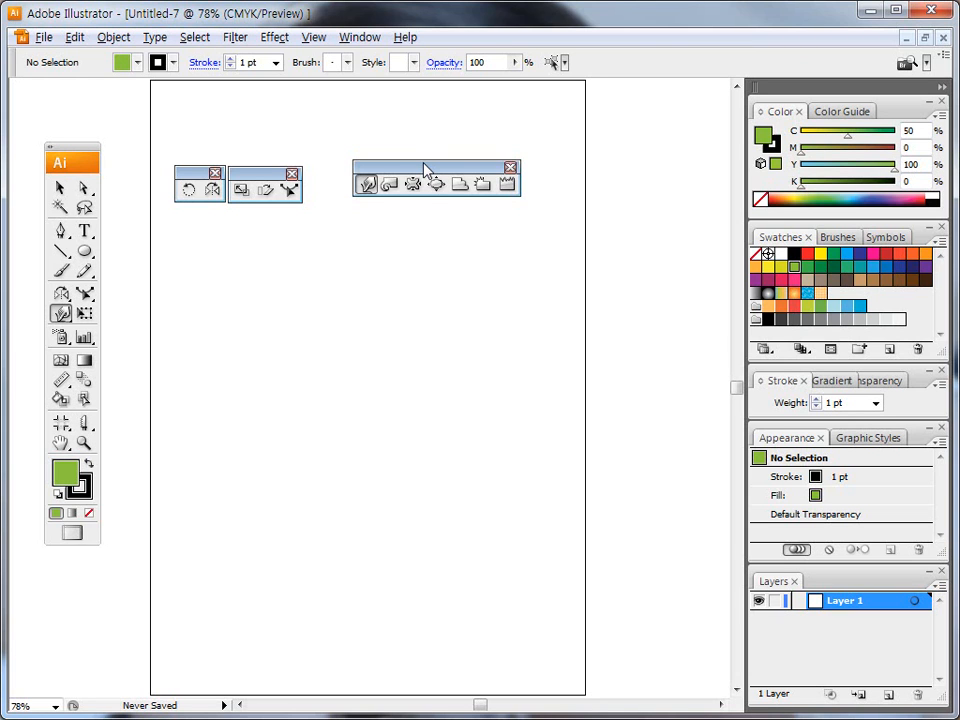
- Open the 왜곡 도구 file from the Lesson08 folder
left_click(44, 37)
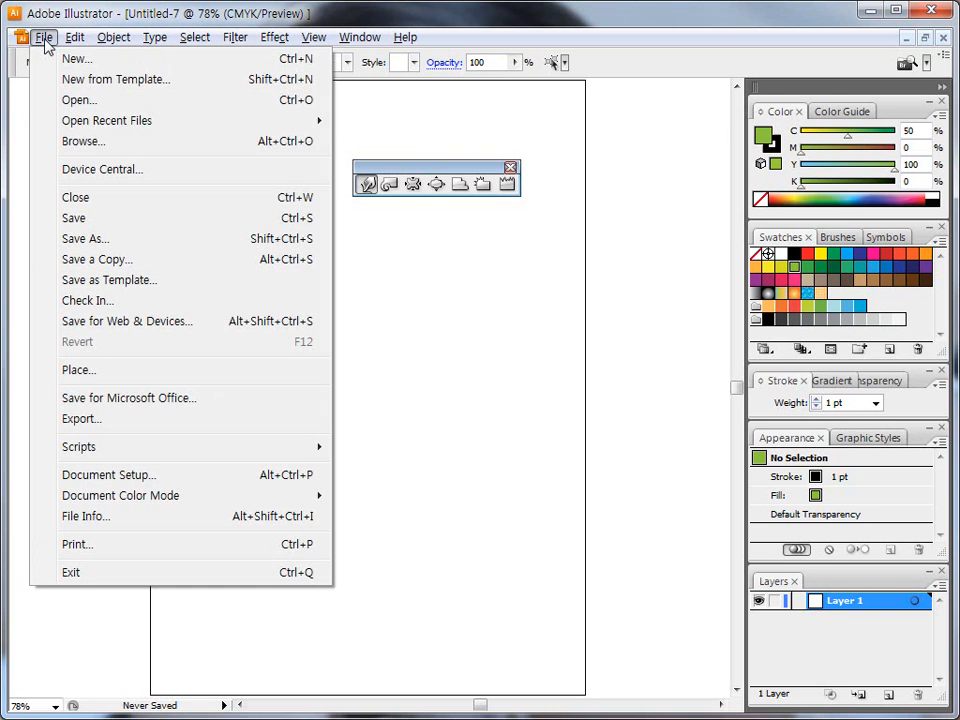
left_click(72, 101)
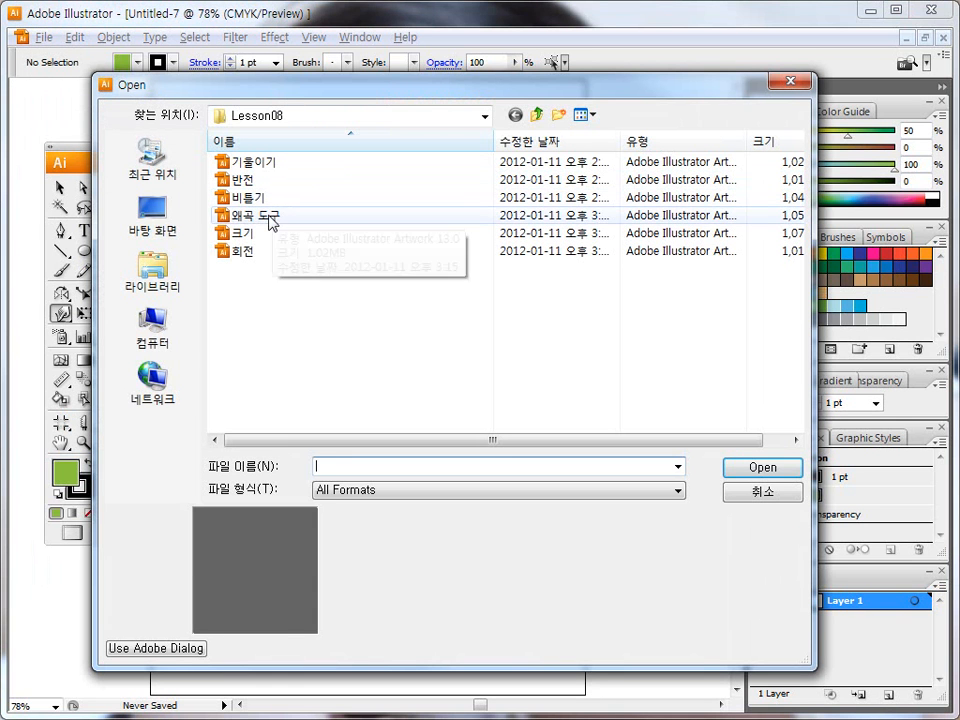
left_click(266, 220)
left_click(762, 467)
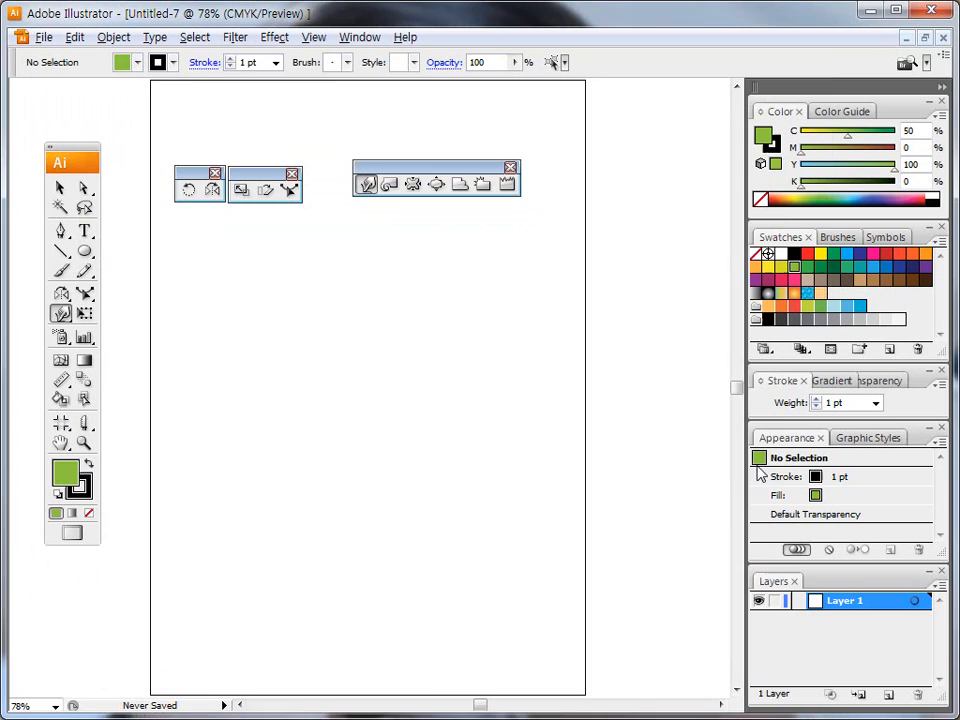
- Line up the three floating tool palettes in a row above the cabbage illustration
left_click_drag(190, 171, 145, 129)
left_click_drag(233, 169, 188, 127)
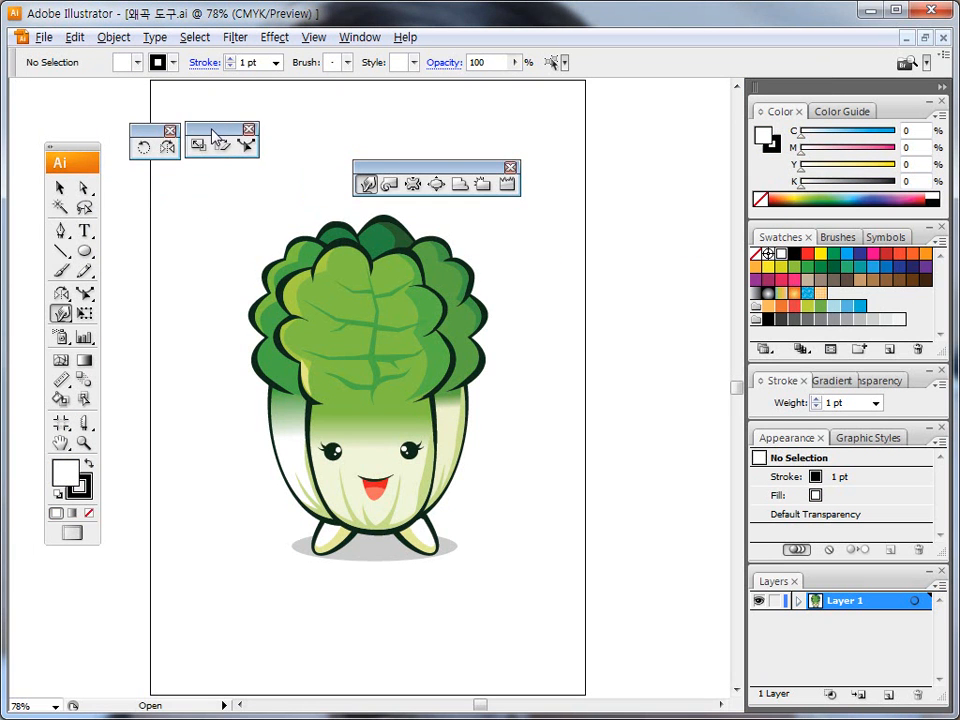
left_click_drag(411, 180, 318, 147)
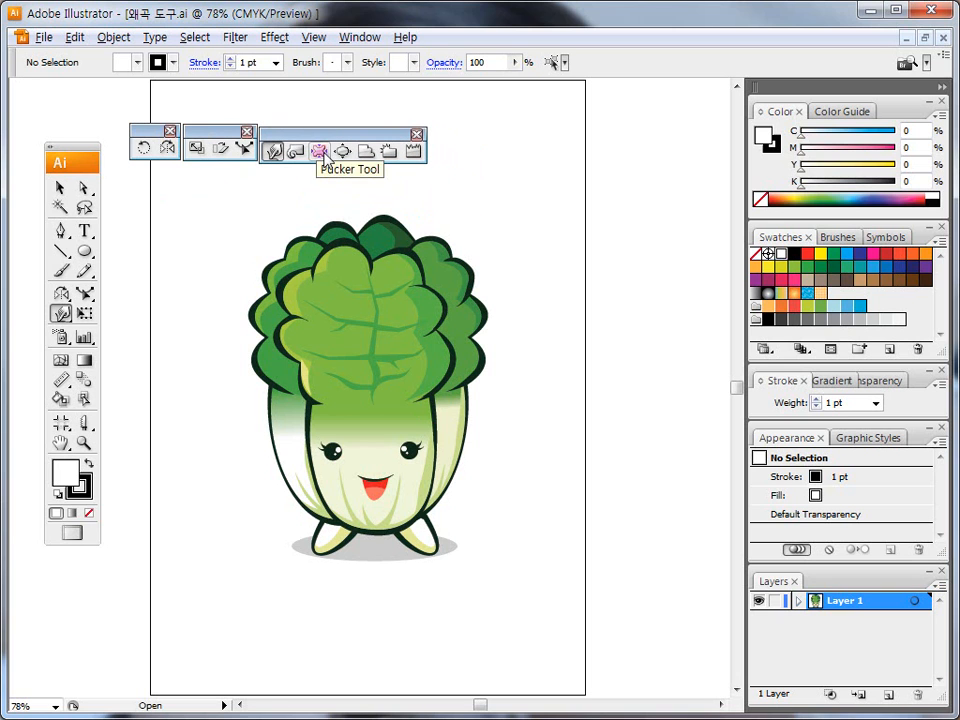
left_click_drag(43, 281, 100, 331)
left_click_drag(108, 106, 477, 181)
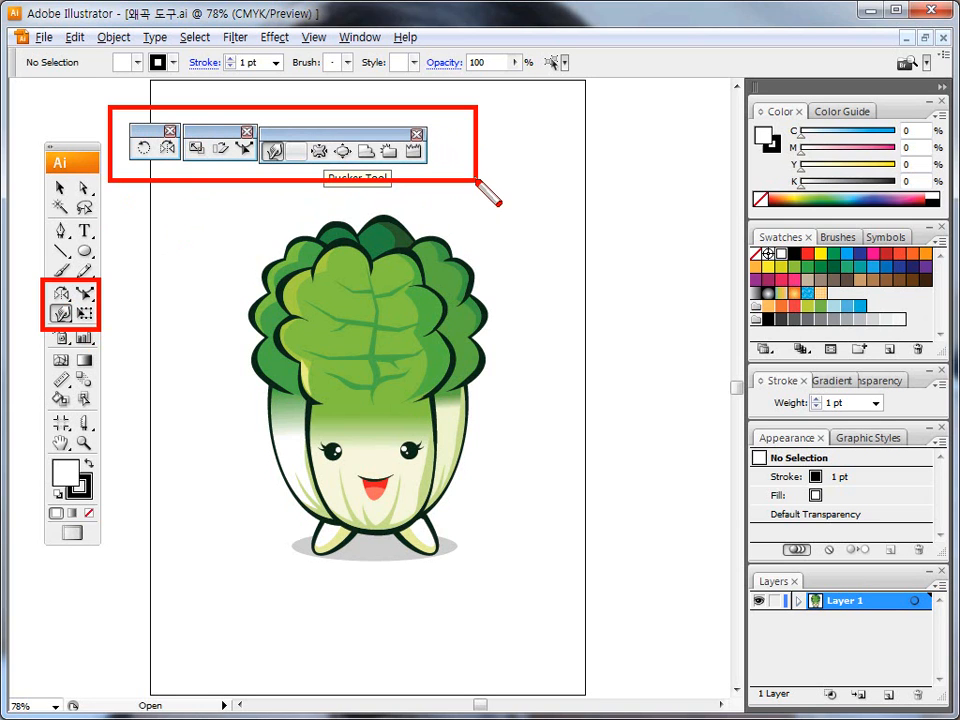
key("Escape")
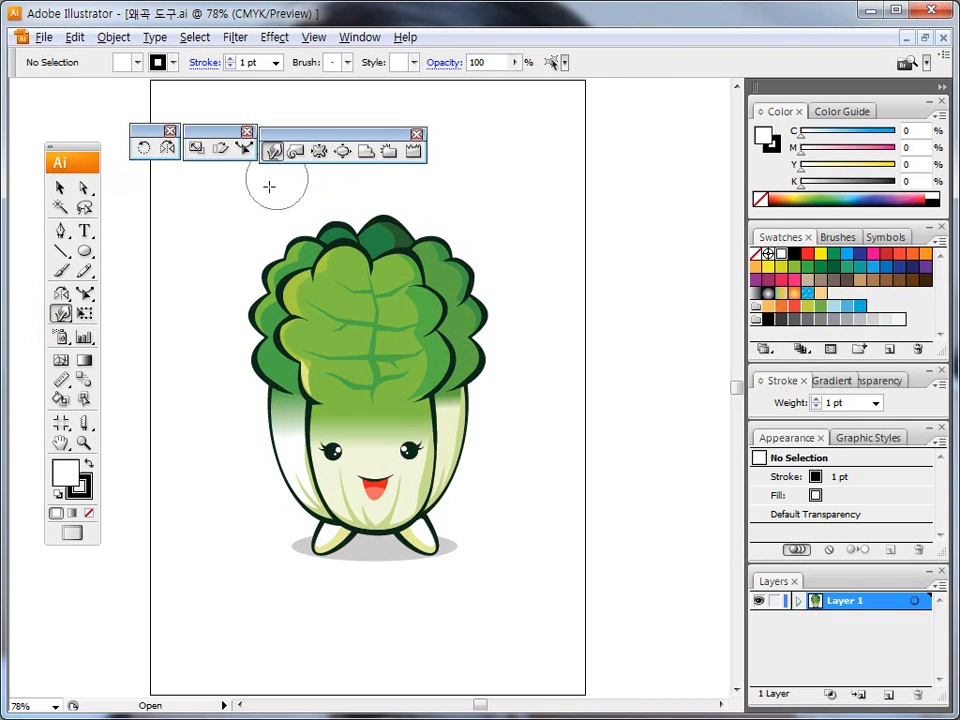
- Warp the lower veins of the cabbage's front leaf and resize the brush freehand to about 3.27 by 3.45 cm
left_click_drag(292, 365, 328, 352)
mouse_move(327, 352)
left_mouse_down()
mouse_move(325, 378)
mouse_move(306, 393)
left_mouse_up()
mouse_move(341, 346)
left_mouse_down()
mouse_move(364, 350)
mouse_move(410, 445)
mouse_move(489, 510)
mouse_move(366, 390)
mouse_move(350, 345)
mouse_move(455, 487)
mouse_move(346, 380)
mouse_move(398, 454)
mouse_move(398, 429)
mouse_move(342, 358)
mouse_move(340, 377)
mouse_move(350, 370)
mouse_move(370, 395)
left_mouse_up()
mouse_move(329, 362)
left_mouse_down()
mouse_move(384, 399)
mouse_move(327, 398)
left_mouse_up()
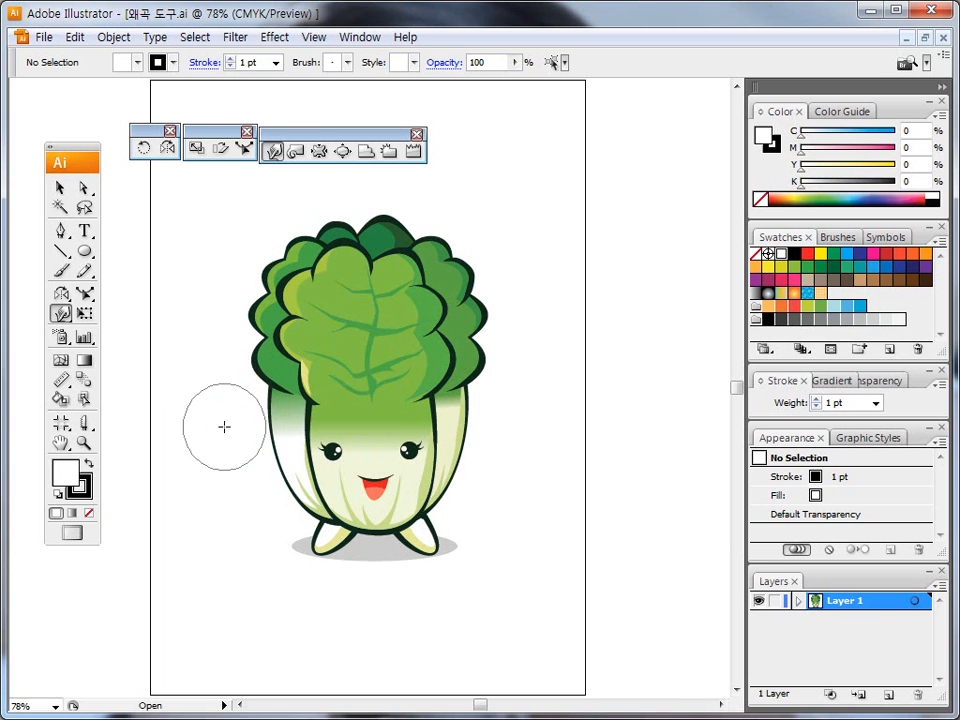
mouse_move(240, 465)
left_mouse_down()
mouse_move(229, 456)
mouse_move(206, 465)
mouse_move(206, 501)
mouse_move(311, 579)
mouse_move(220, 454)
mouse_move(250, 494)
mouse_move(210, 388)
mouse_move(324, 600)
mouse_move(221, 467)
mouse_move(232, 487)
left_mouse_up()
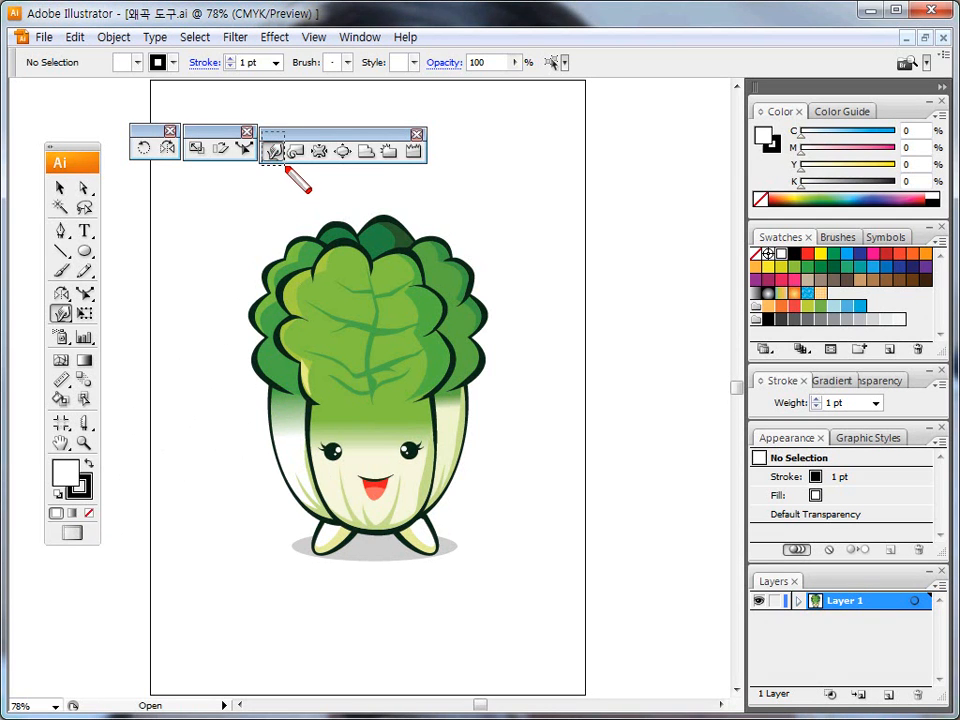
- Set the Warp brush to 2 cm wide and 2 cm high, and resize it freehand to about 0.74 by 0.61 cm
double_click(272, 150)
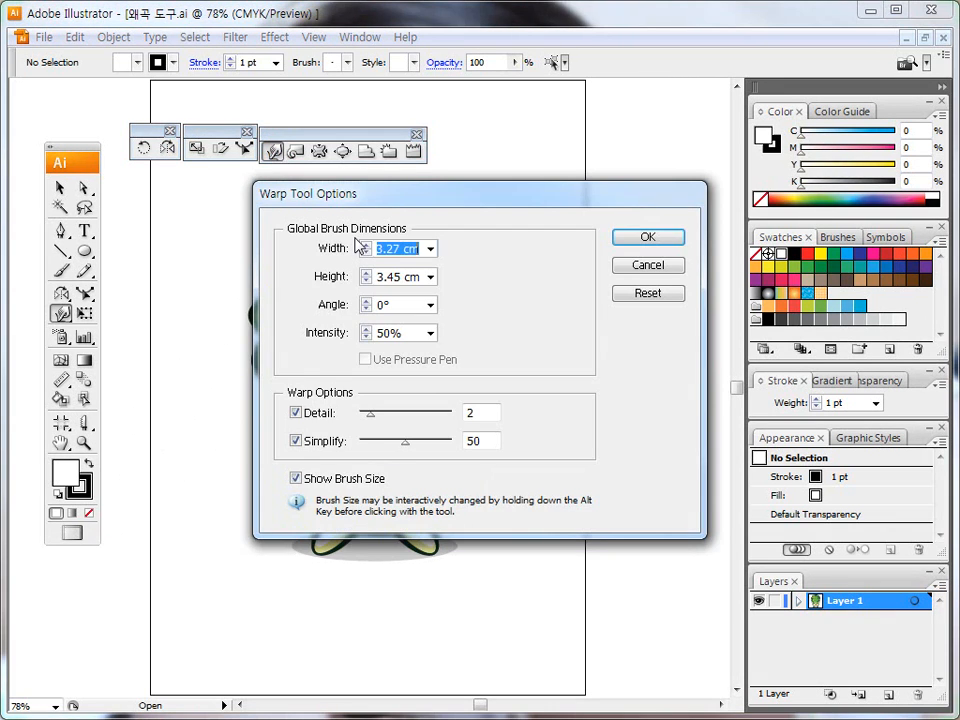
left_click_drag(358, 195, 275, 216)
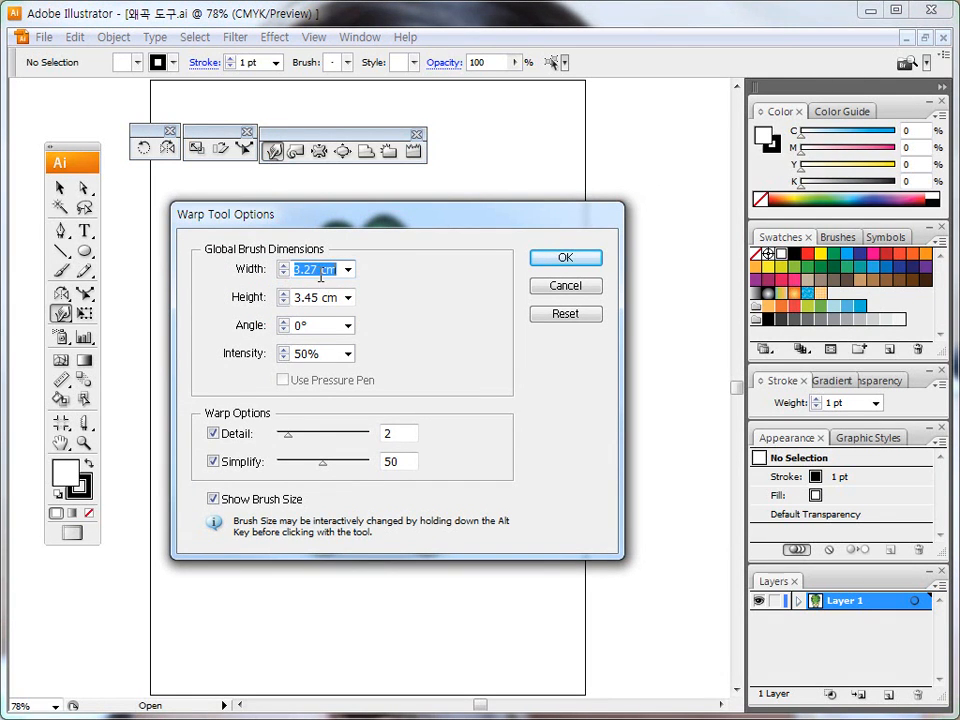
left_click_drag(322, 270, 254, 269)
type("2")
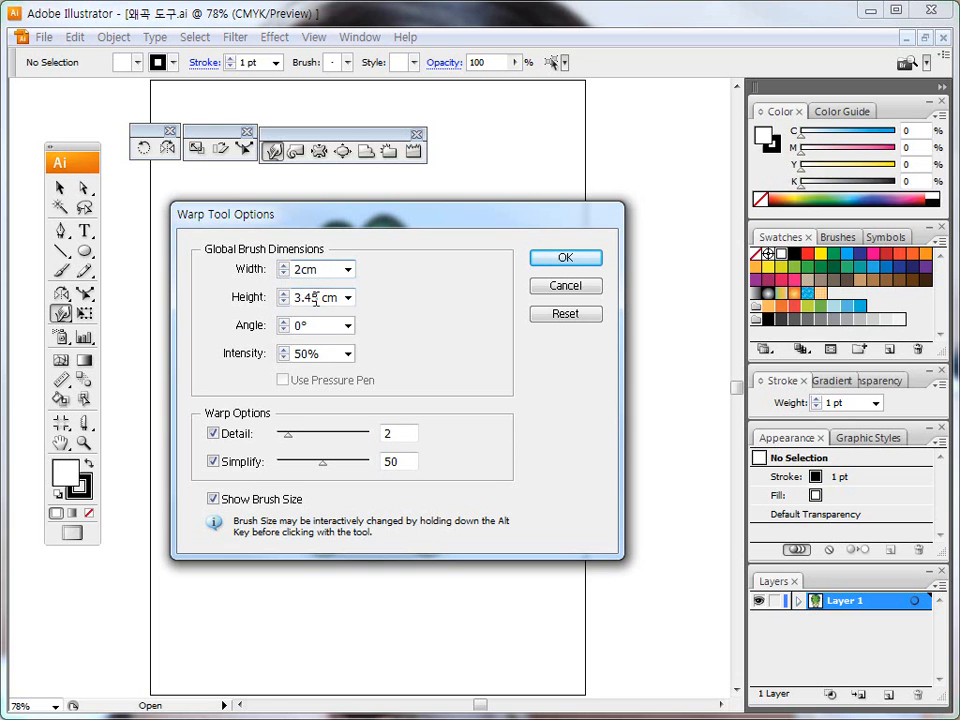
key("Tab")
type("2")
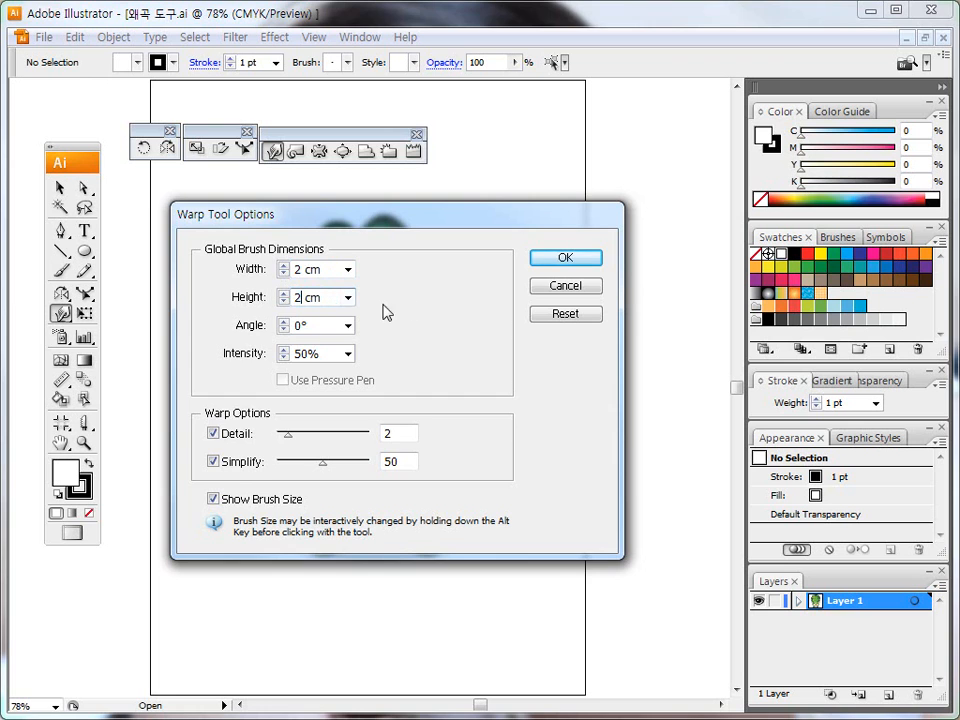
left_click(543, 264)
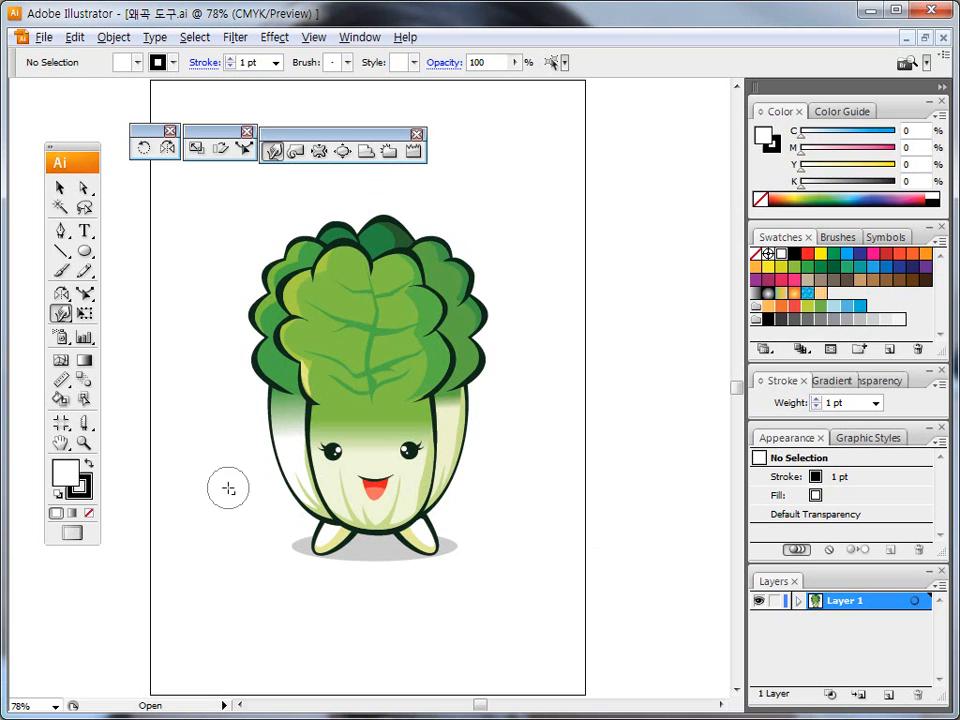
mouse_move(228, 488)
left_mouse_down()
mouse_move(231, 507)
mouse_move(213, 514)
mouse_move(212, 506)
left_mouse_up()
mouse_move(220, 477)
left_mouse_down()
mouse_move(285, 598)
mouse_move(220, 474)
mouse_move(326, 615)
mouse_move(221, 484)
left_mouse_up()
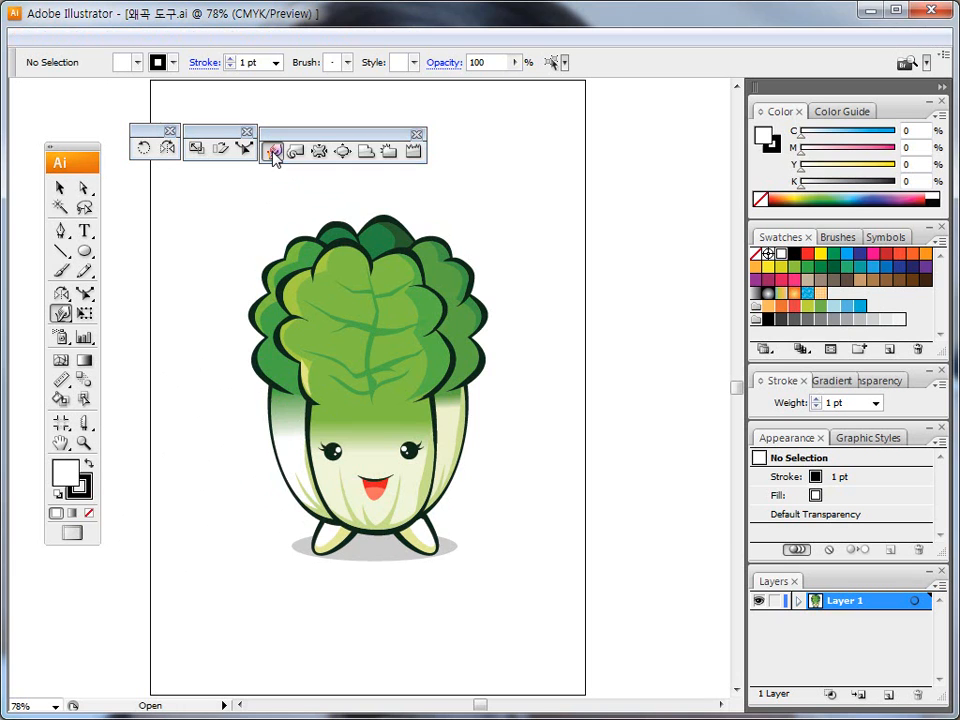
- Set the Warp tool's brush dimensions to 3 cm width and 3 cm height
double_click(272, 152)
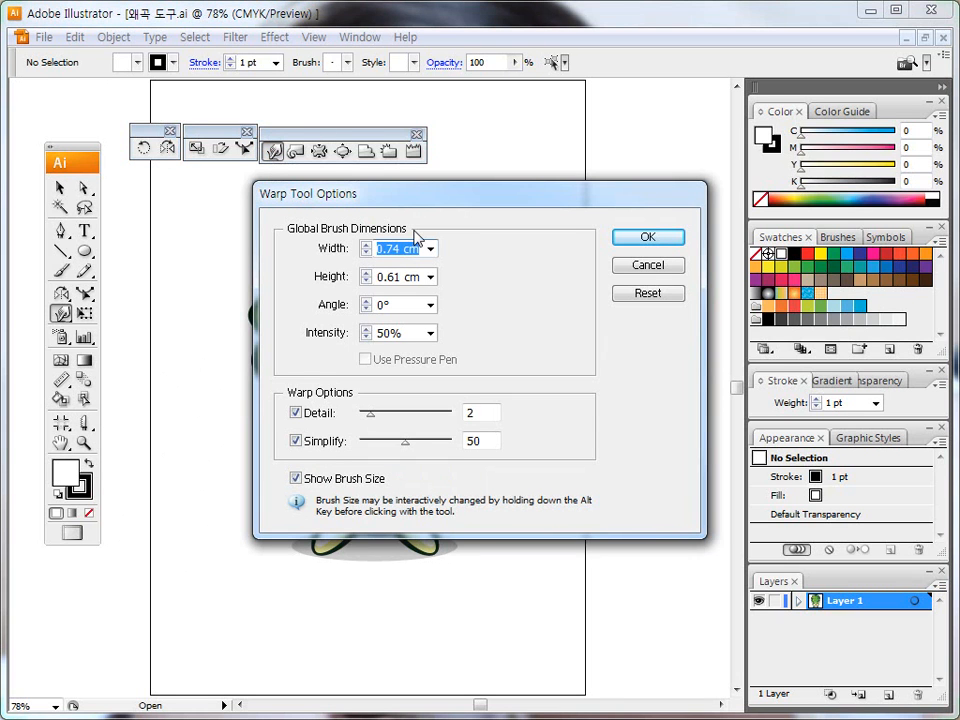
type("3")
key("Tab")
type("3")
key("Return")
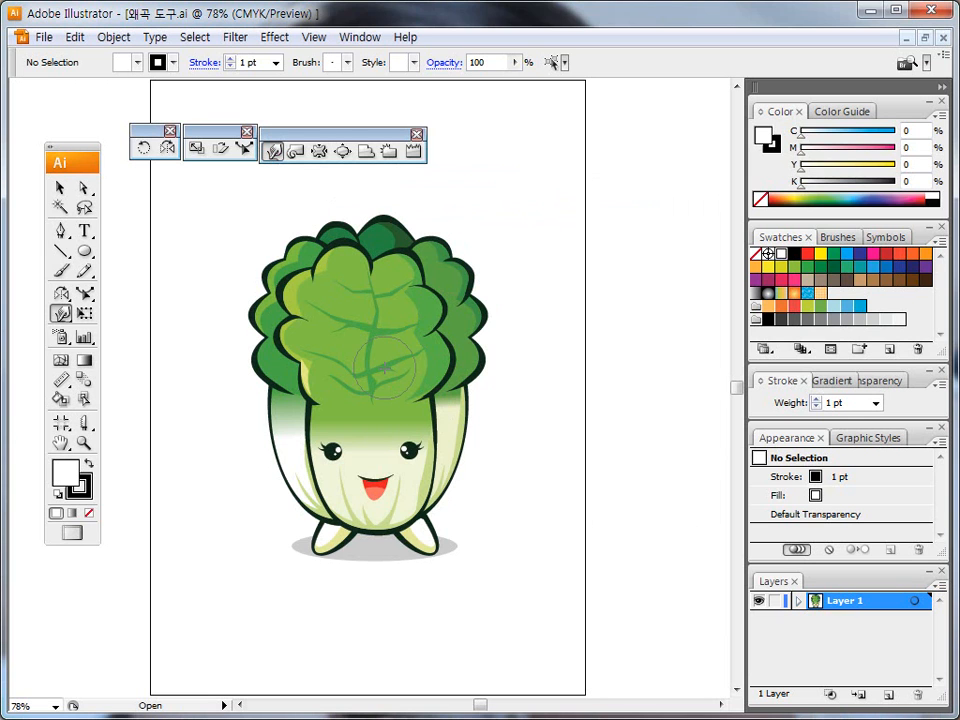
- Warp the cabbage's left outer stalk outward, pulling the leaf edge beside the face along with it
mouse_move(348, 400)
left_mouse_down()
mouse_move(365, 365)
mouse_move(340, 400)
mouse_move(288, 421)
mouse_move(271, 484)
left_mouse_up()
mouse_move(309, 427)
left_mouse_down()
mouse_move(249, 433)
mouse_move(272, 441)
mouse_move(246, 456)
left_mouse_up()
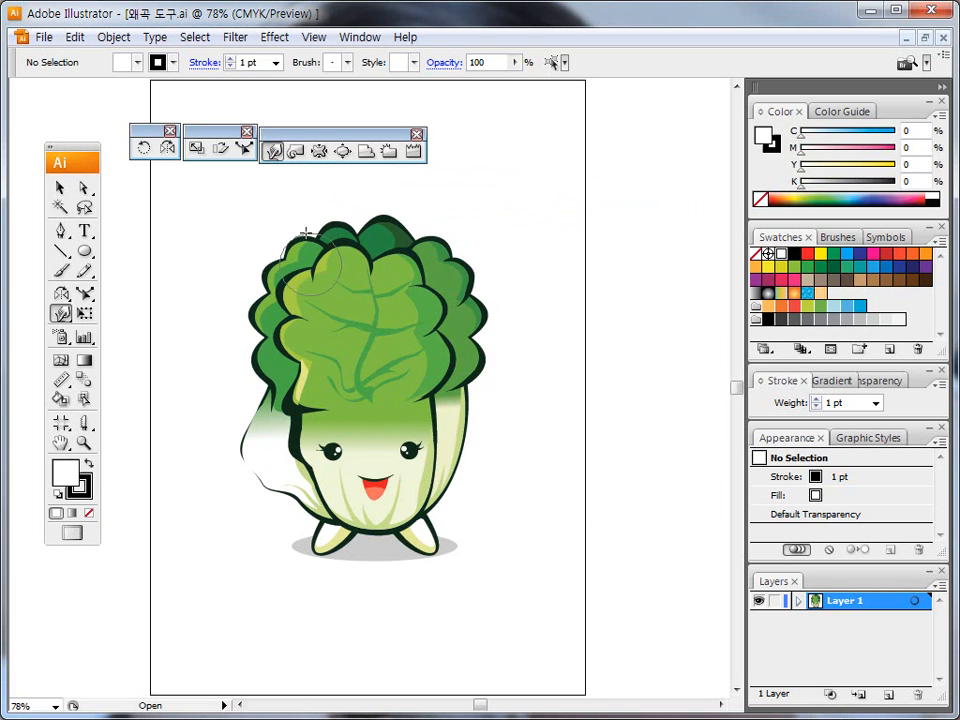
- Use the Twirl tool to make spirals along the cabbage's left side, at its lower edge and on the top leaf
left_click(296, 152)
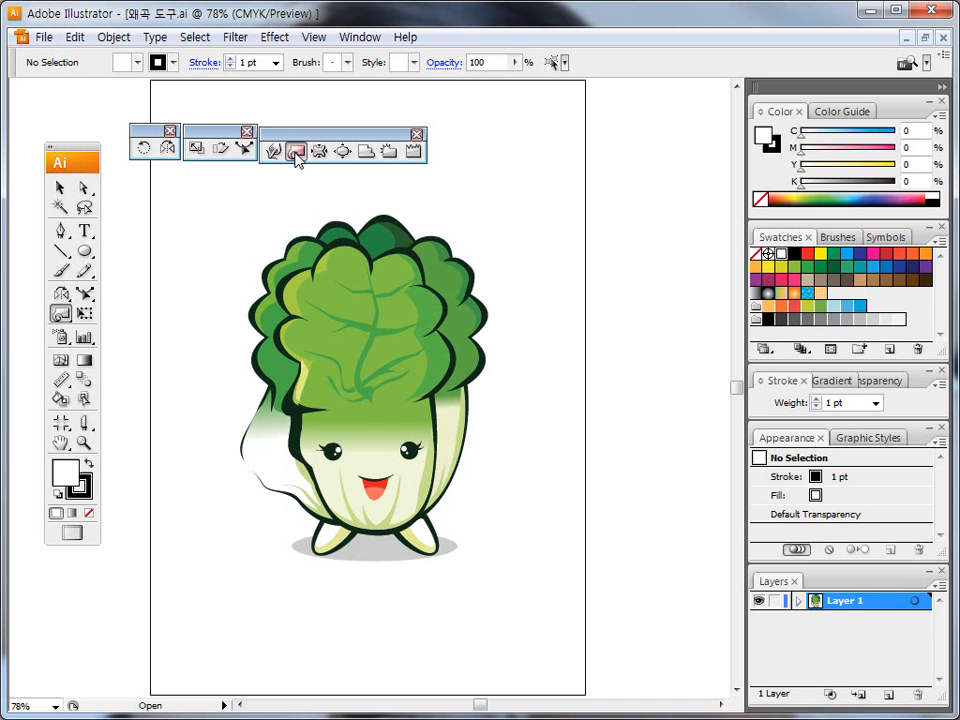
left_click_drag(259, 463, 259, 463)
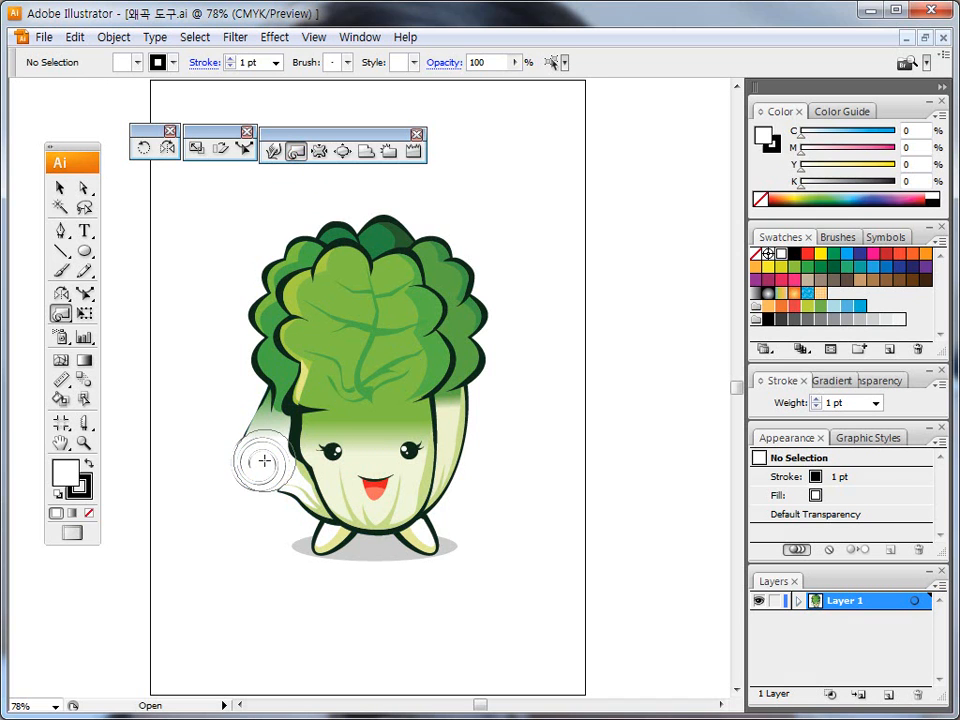
left_click_drag(284, 490, 285, 490)
left_click_drag(339, 519, 338, 518)
left_click_drag(257, 402, 258, 404)
left_click_drag(260, 338, 260, 338)
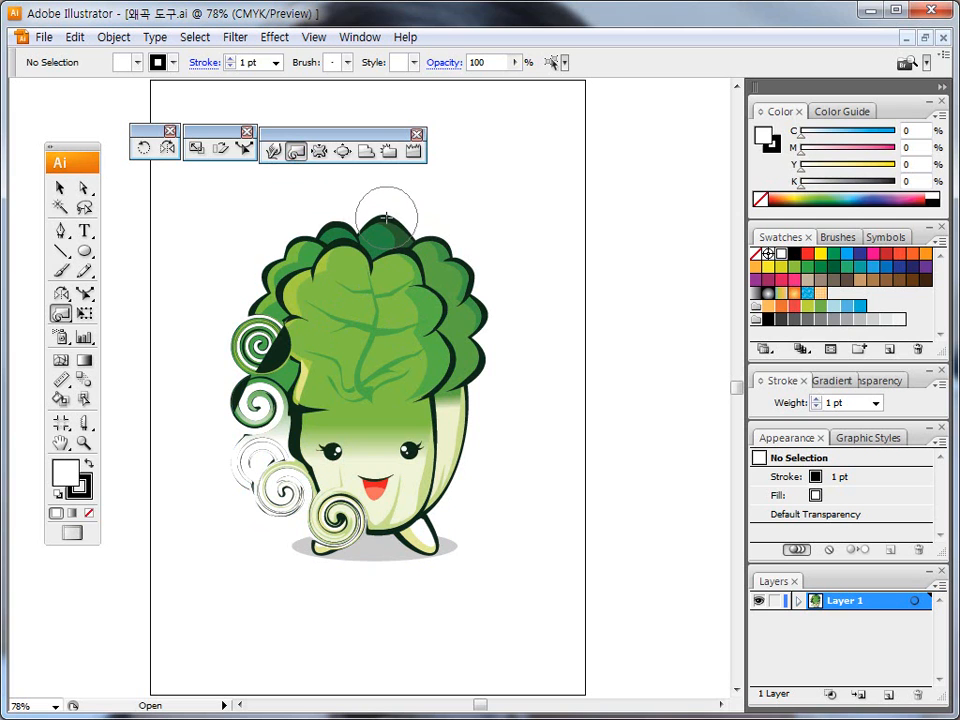
left_click_drag(386, 217, 386, 215)
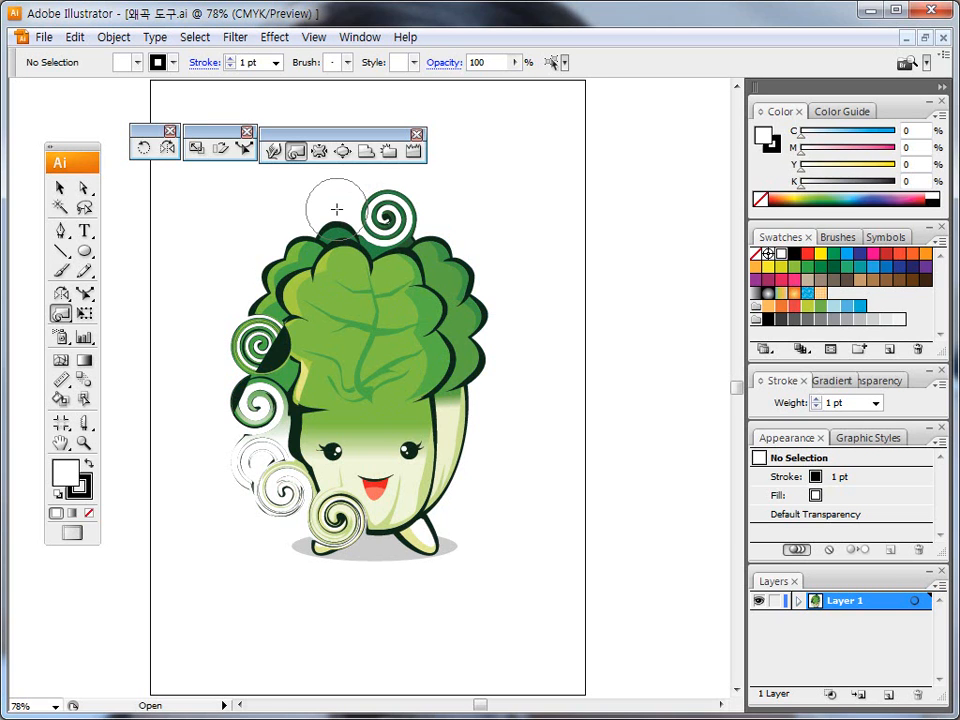
- Pucker the cabbage's right leaf edges and the middle of the front leaf with the Pucker tool
left_click(319, 152)
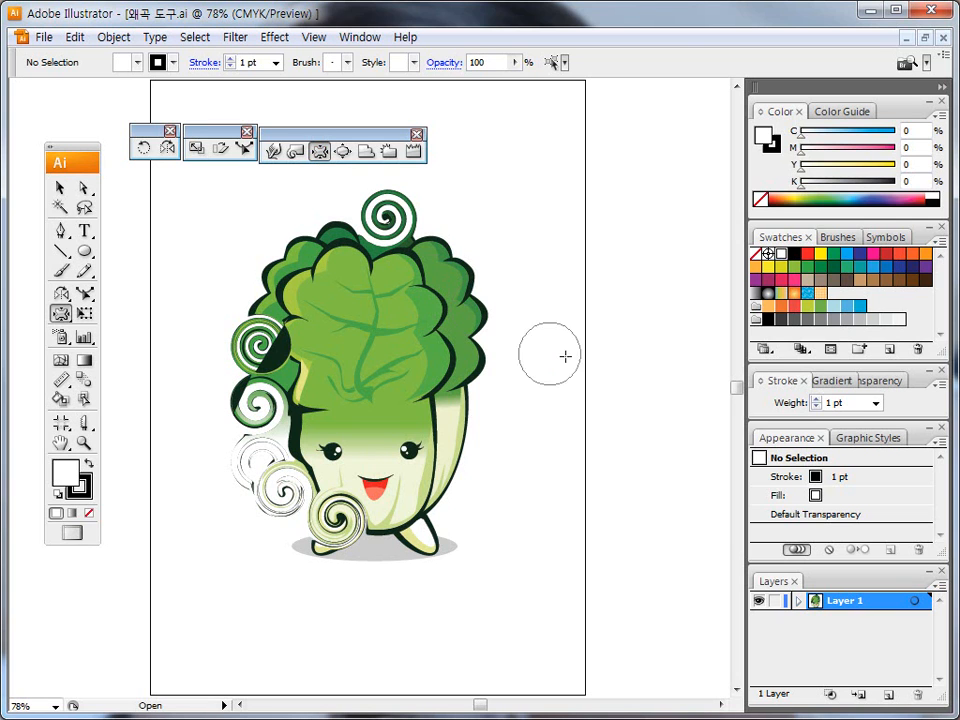
key("ctrl+a")
left_click(468, 300)
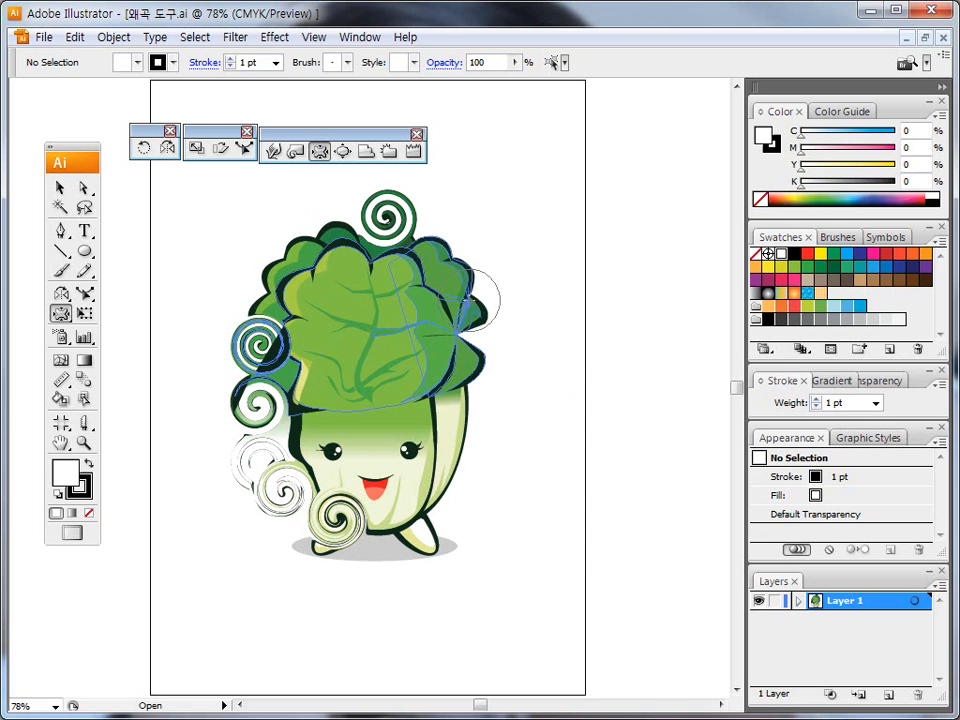
left_click(456, 271)
left_click(436, 288)
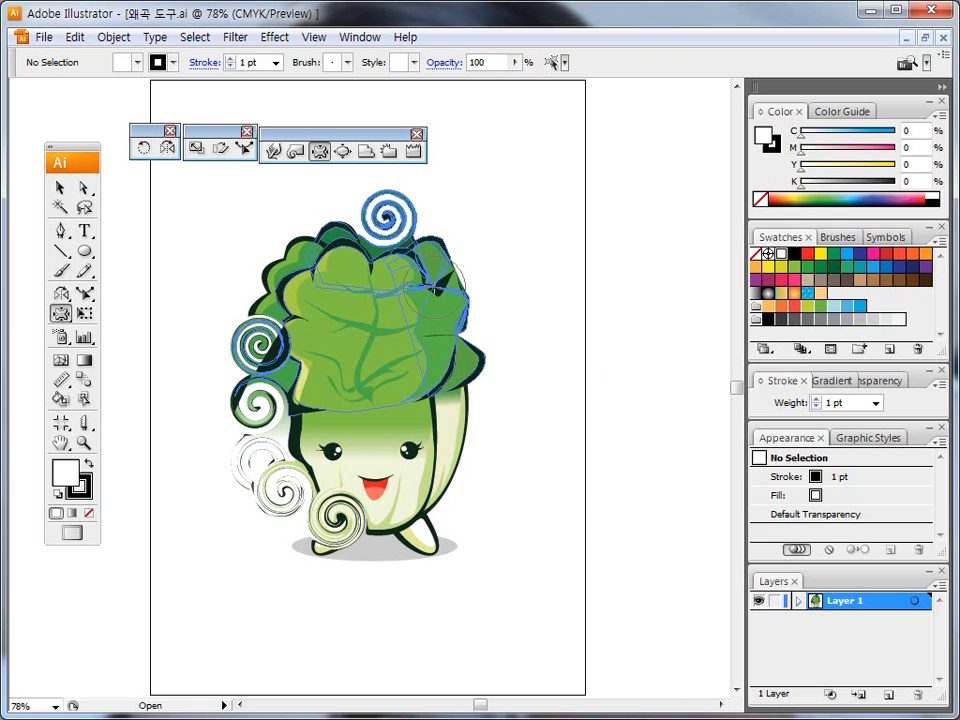
left_click(403, 336)
left_click(329, 326)
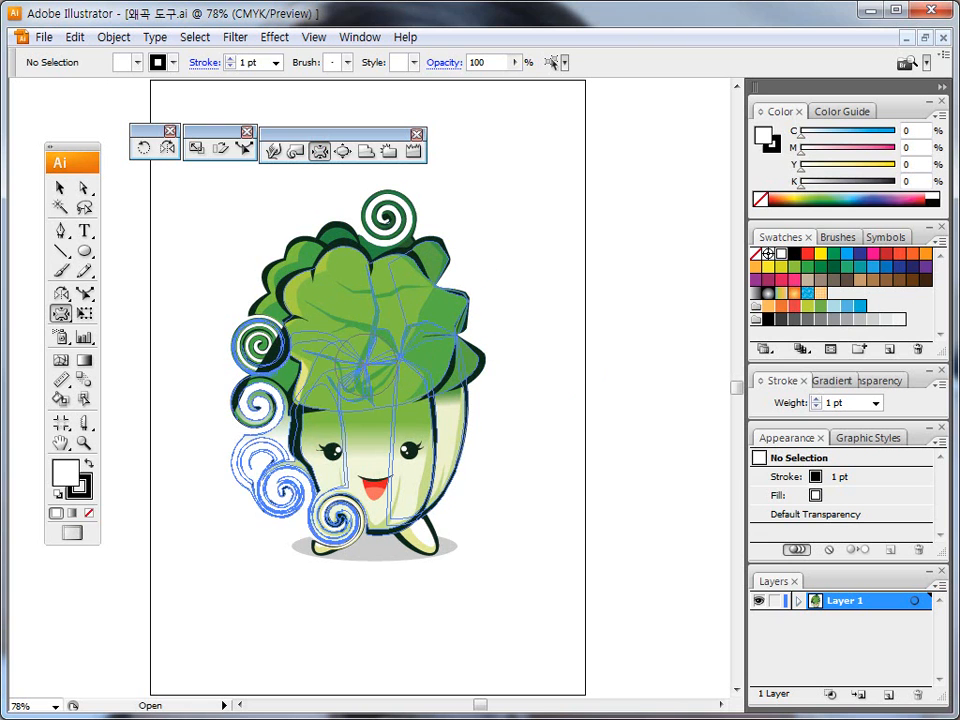
- Bloat the upper-left leaves, the lower-right stalk, the face area and the front leaf with the Bloat tool
left_click(342, 151)
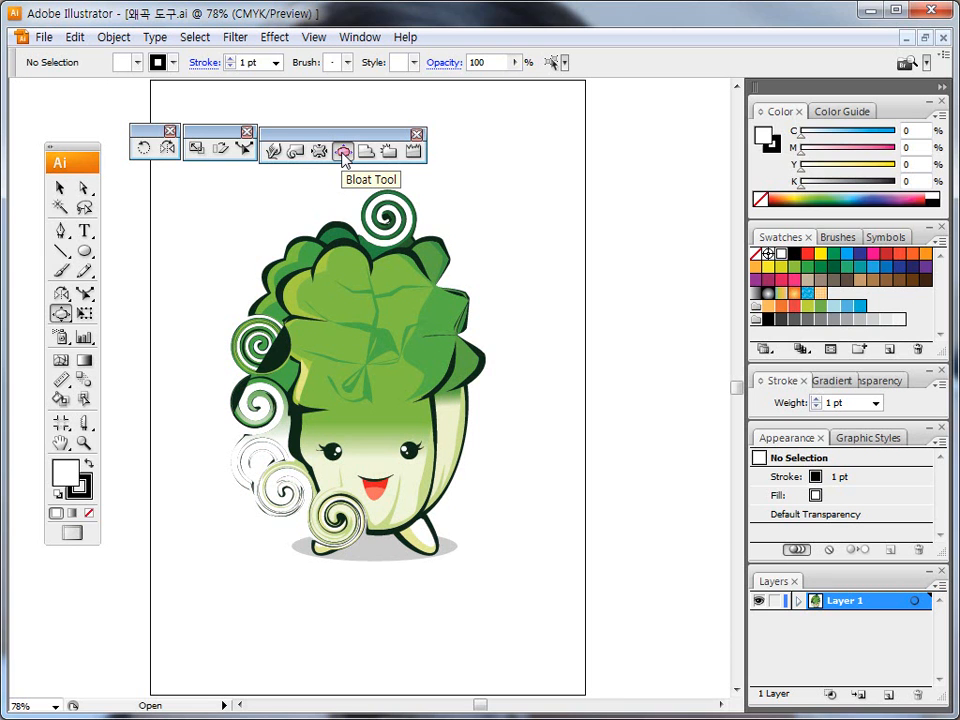
left_click(301, 250)
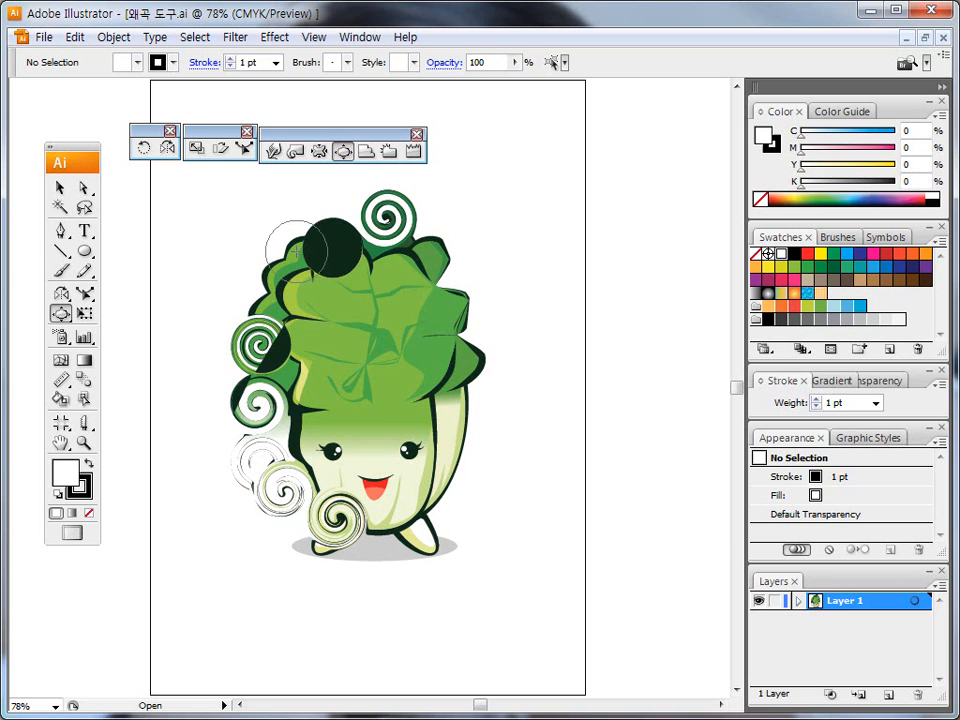
left_click(297, 252)
left_click(256, 284)
left_click(256, 286)
left_click(419, 508)
left_click(385, 439)
left_click(372, 420)
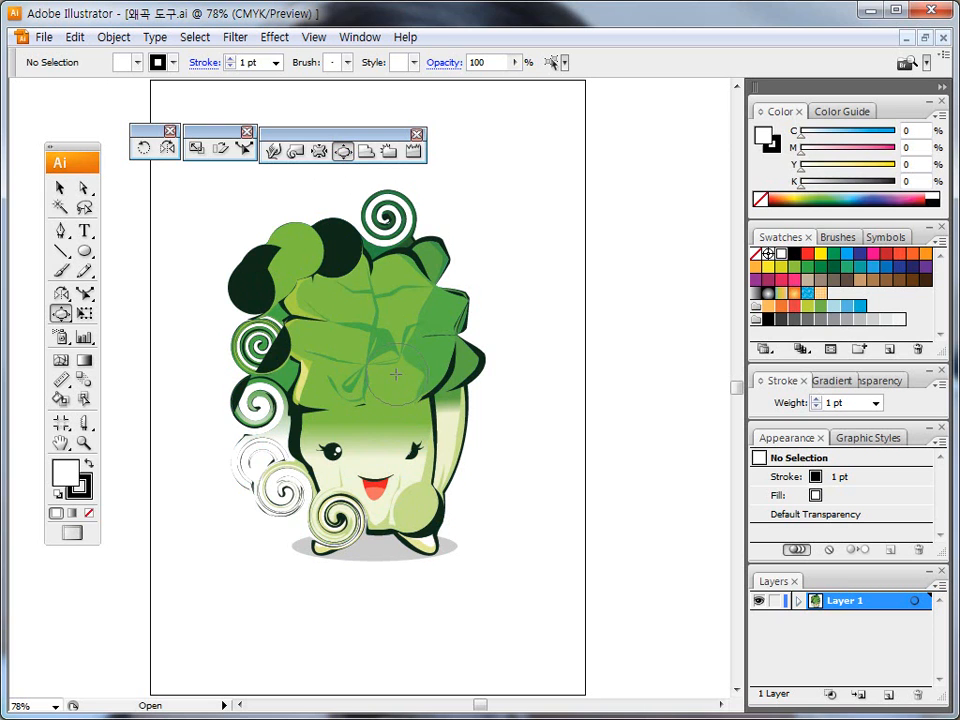
left_click(354, 340)
left_click(334, 344)
left_click(337, 396)
left_click(386, 394)
- Revert the illustration to its saved version and bloat along the cabbage's left outer stalk
key("F12")
left_click(427, 406)
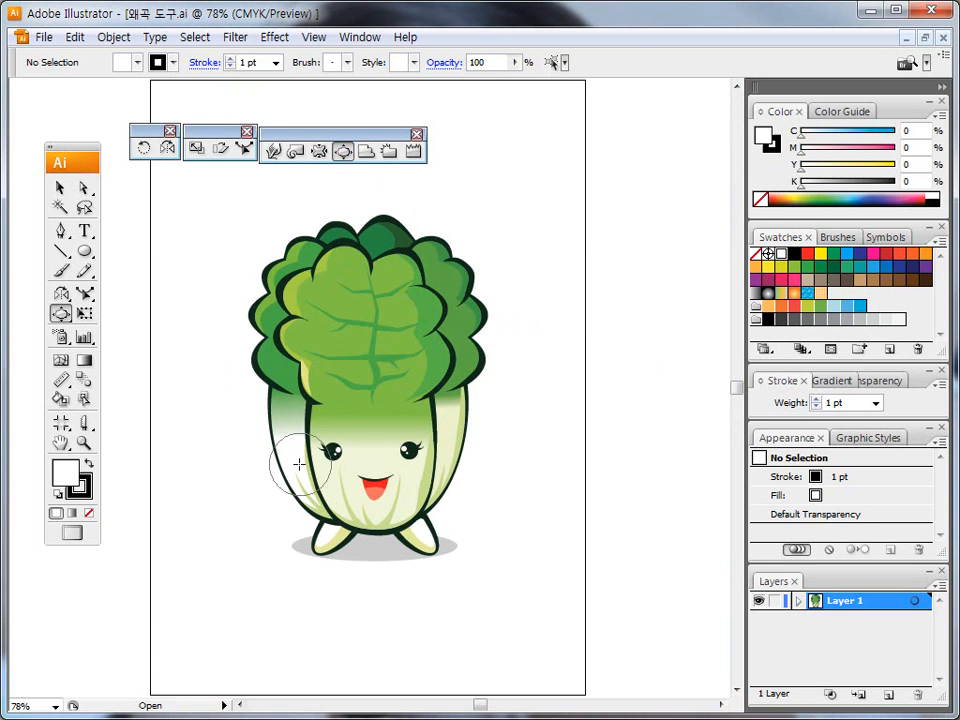
mouse_move(295, 437)
left_mouse_down()
mouse_move(266, 456)
mouse_move(285, 452)
mouse_move(272, 450)
mouse_move(286, 469)
mouse_move(268, 400)
mouse_move(277, 388)
left_mouse_up()
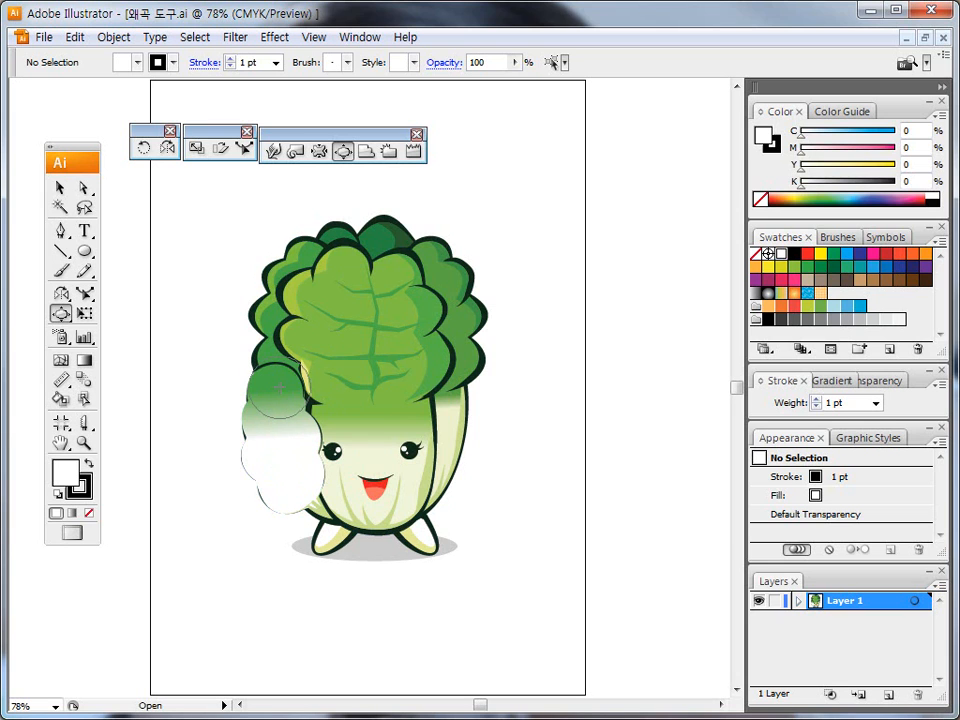
- Scallop the cabbage's upper-left and top leaves with the Scallop tool, and spike the right-side leaves with the Crystallize tool
left_click(366, 151)
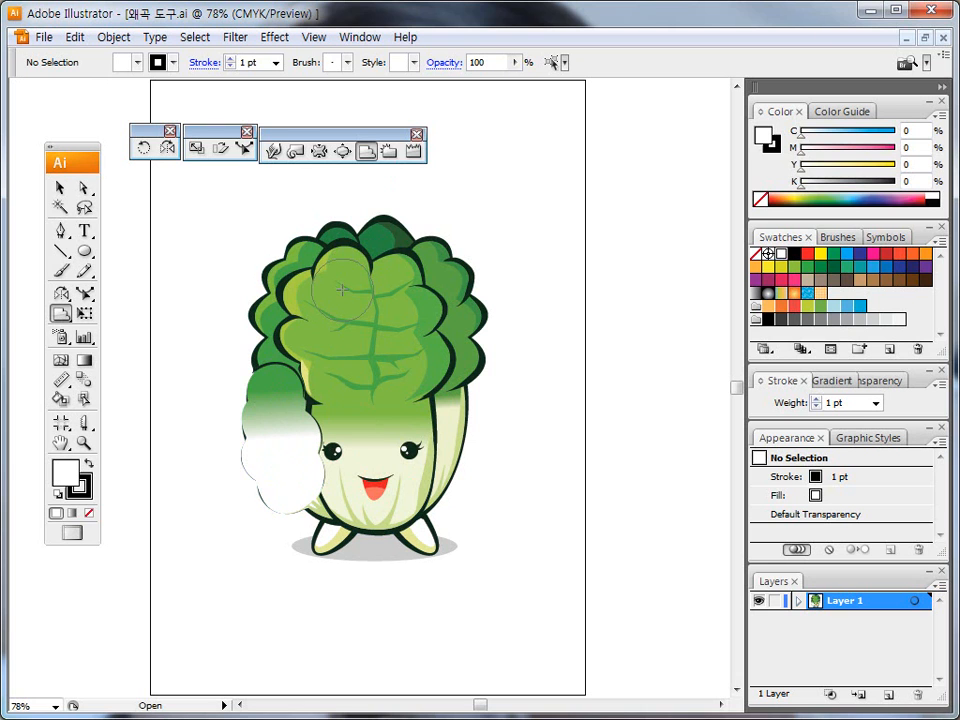
mouse_move(268, 285)
left_mouse_down()
mouse_move(285, 247)
mouse_move(332, 227)
mouse_move(338, 241)
mouse_move(299, 302)
mouse_move(328, 320)
mouse_move(382, 230)
mouse_move(413, 268)
mouse_move(369, 298)
left_mouse_up()
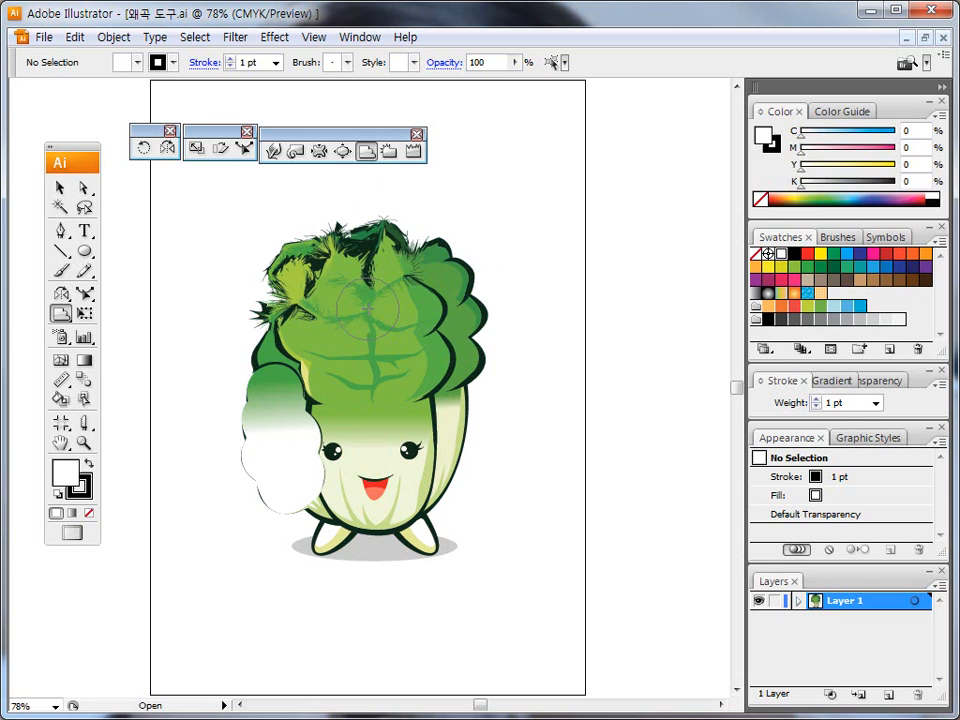
left_click(389, 152)
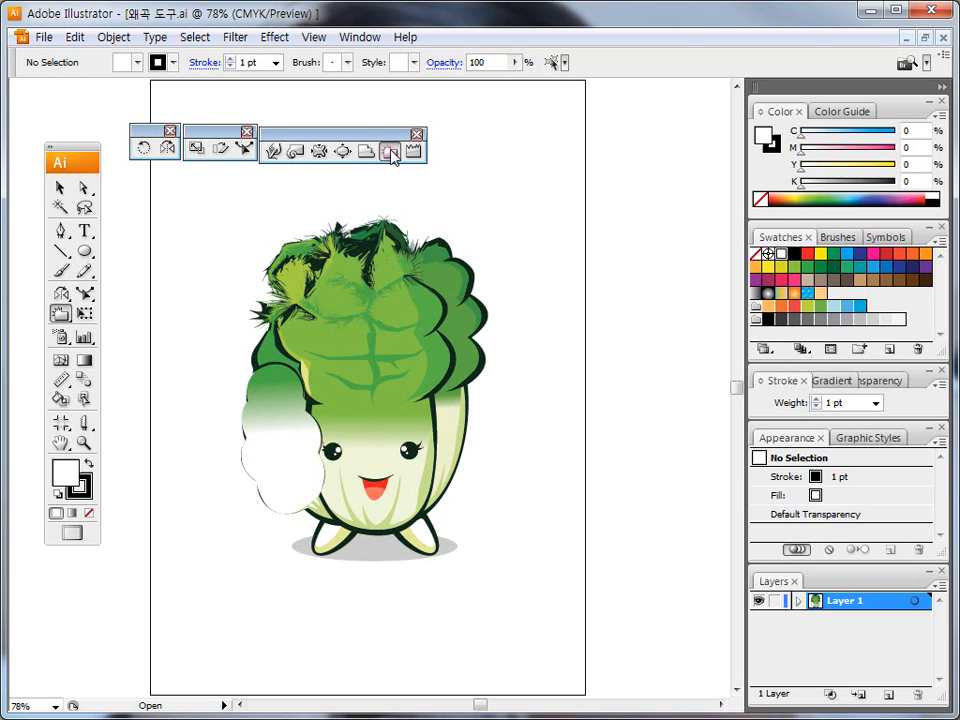
left_click(481, 345)
left_click(468, 305)
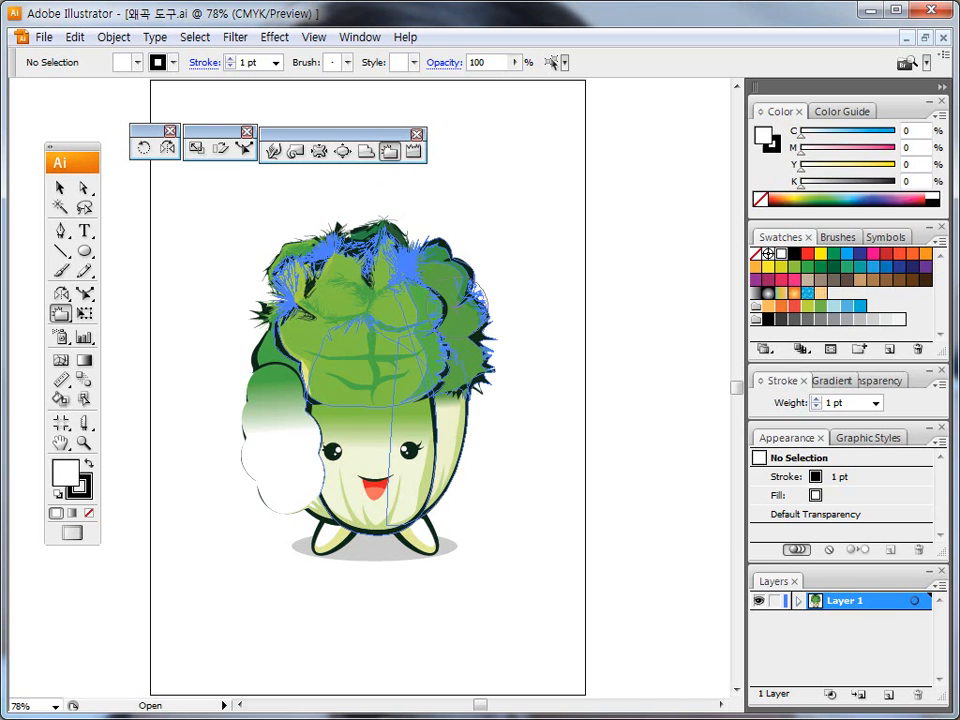
left_click(460, 273)
left_click(443, 251)
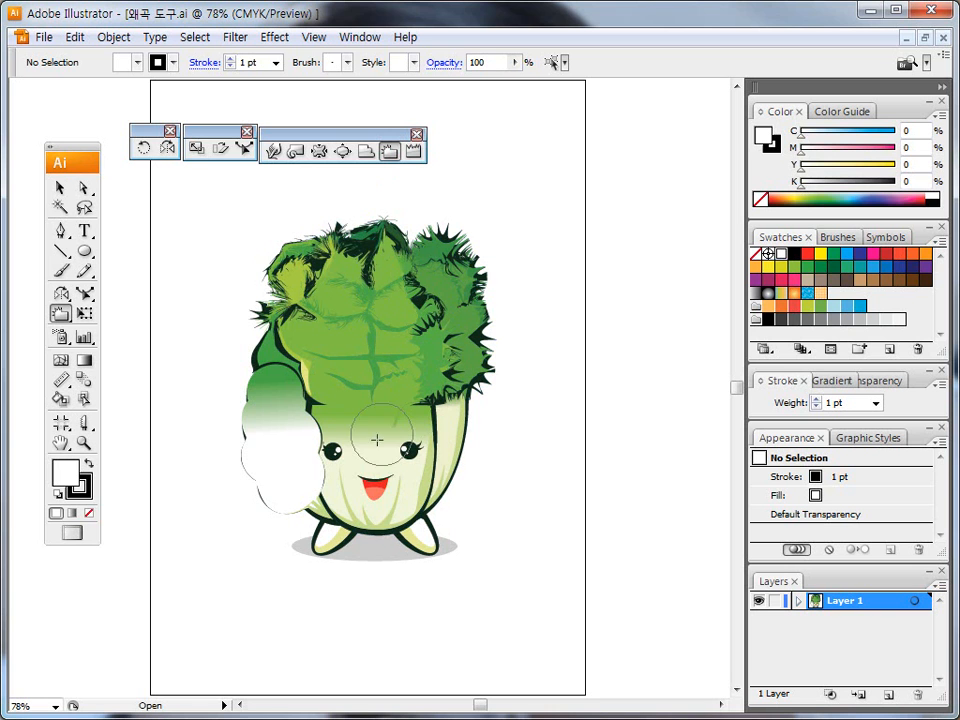
- Crystallize the left eye, the lower-left stalk and foot and the right stalk, and wrinkle the left stalk's outer edge
left_click(325, 443)
left_click(318, 500)
mouse_move(311, 506)
left_mouse_down()
mouse_move(321, 546)
mouse_move(340, 546)
left_mouse_up()
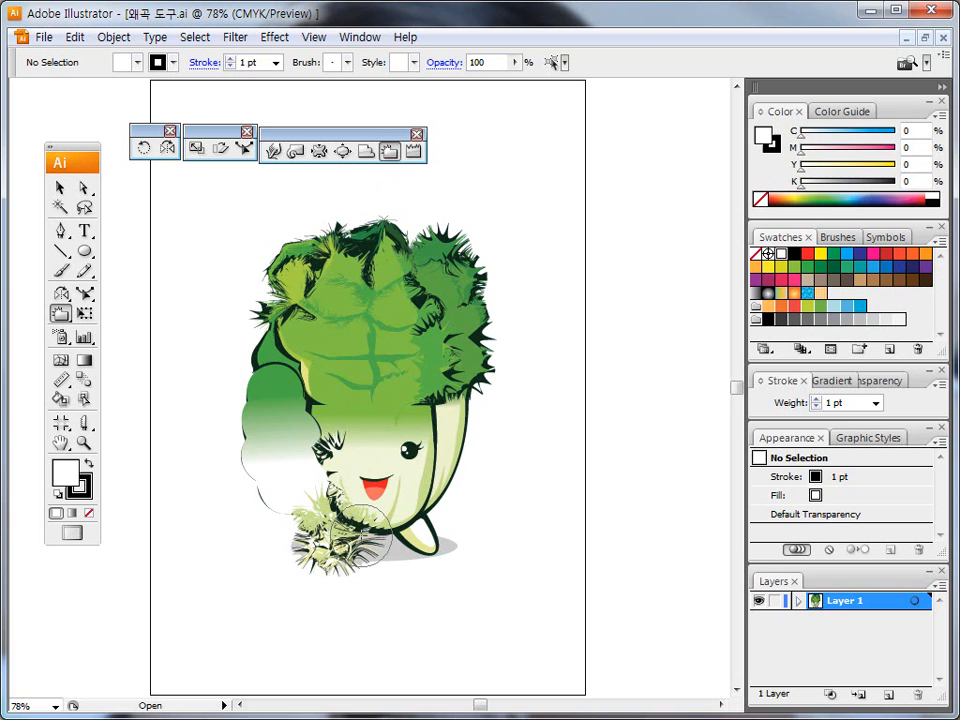
left_click(414, 151)
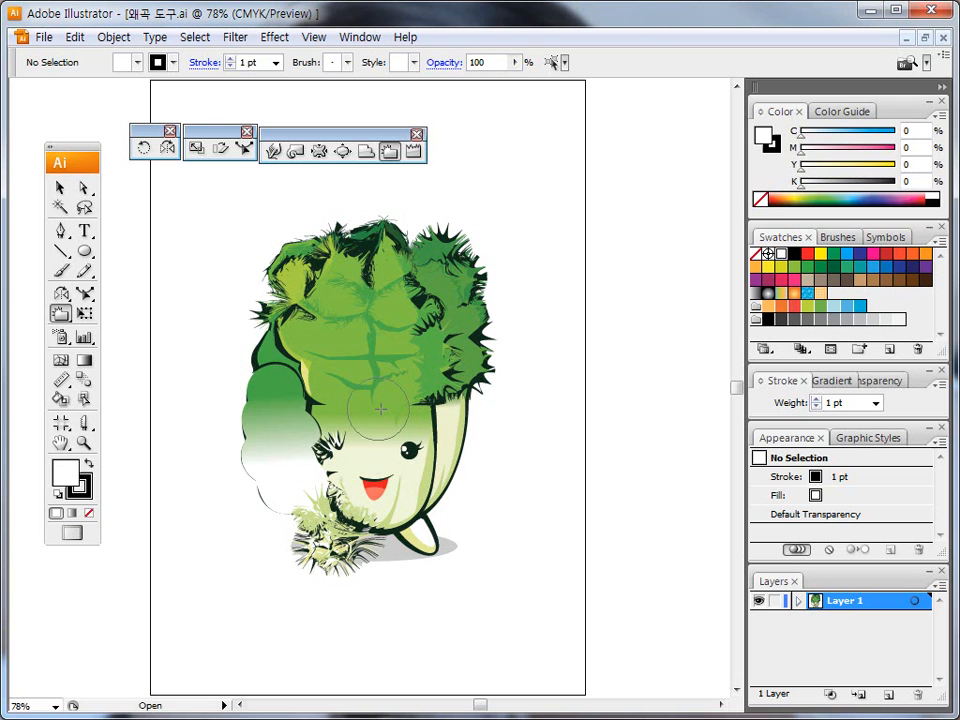
left_click_drag(452, 474, 461, 435)
left_click(414, 151)
mouse_move(240, 429)
left_mouse_down()
mouse_move(240, 420)
mouse_move(253, 456)
mouse_move(272, 466)
left_mouse_up()
- Revert the illustration to its saved version and roughen the right leaf and stalk edges and the mouth with the Wrinkle tool
key("F12")
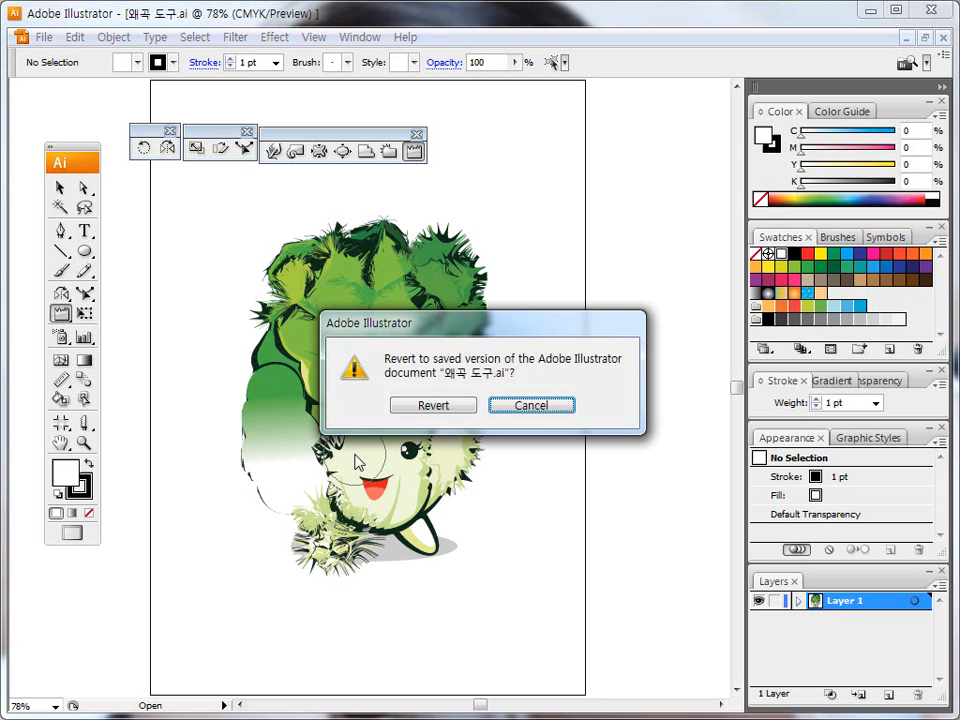
left_click(421, 407)
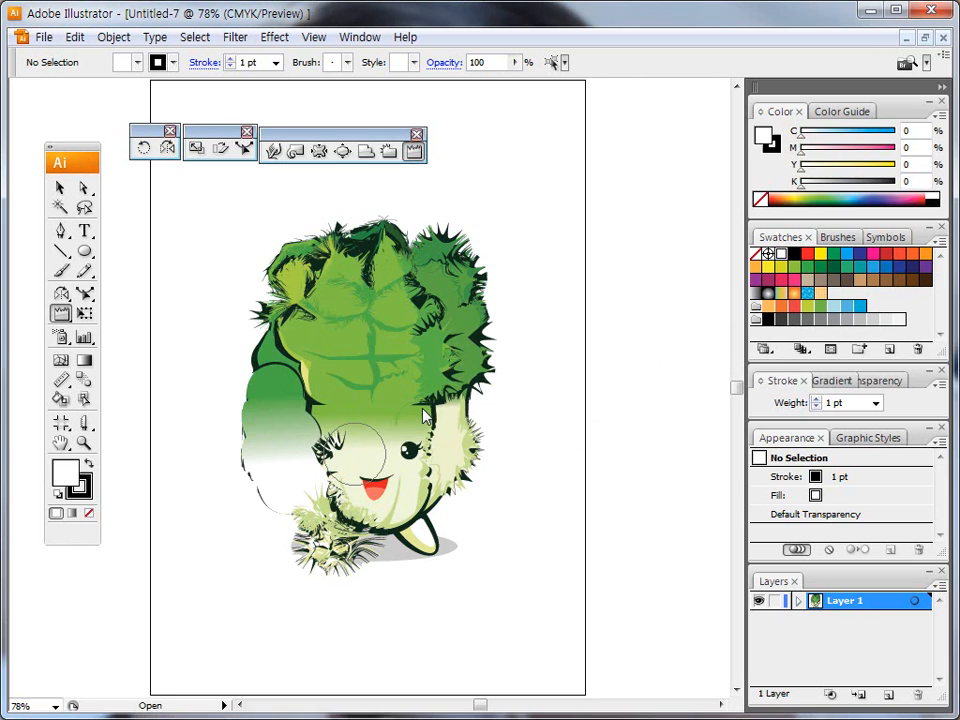
mouse_move(467, 339)
left_mouse_down()
mouse_move(489, 334)
mouse_move(491, 364)
mouse_move(457, 444)
left_mouse_up()
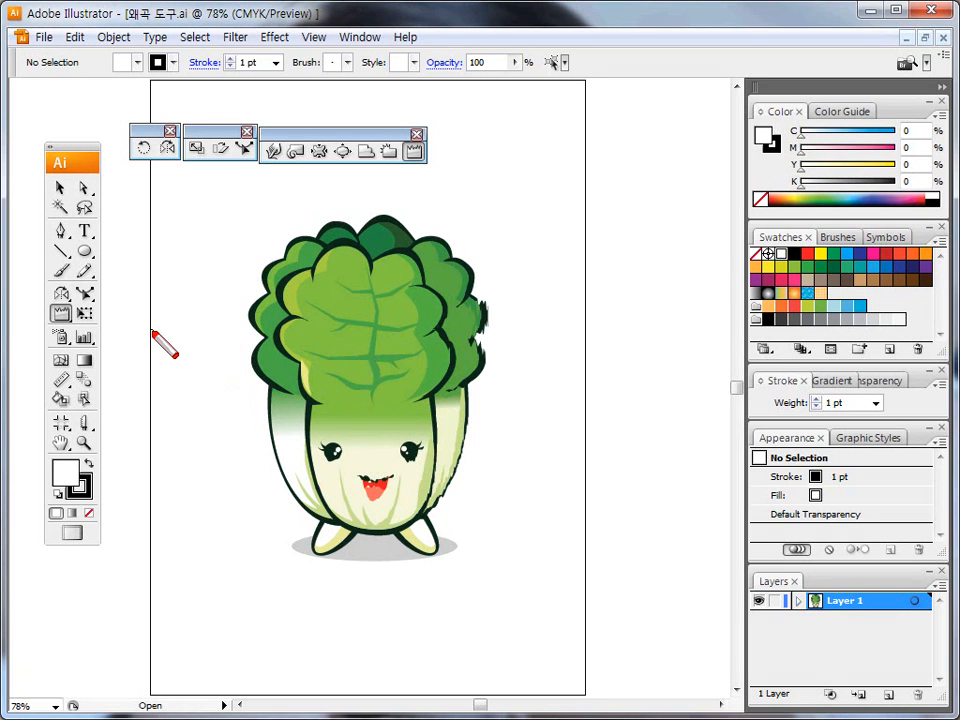
left_click_drag(35, 278, 114, 331)
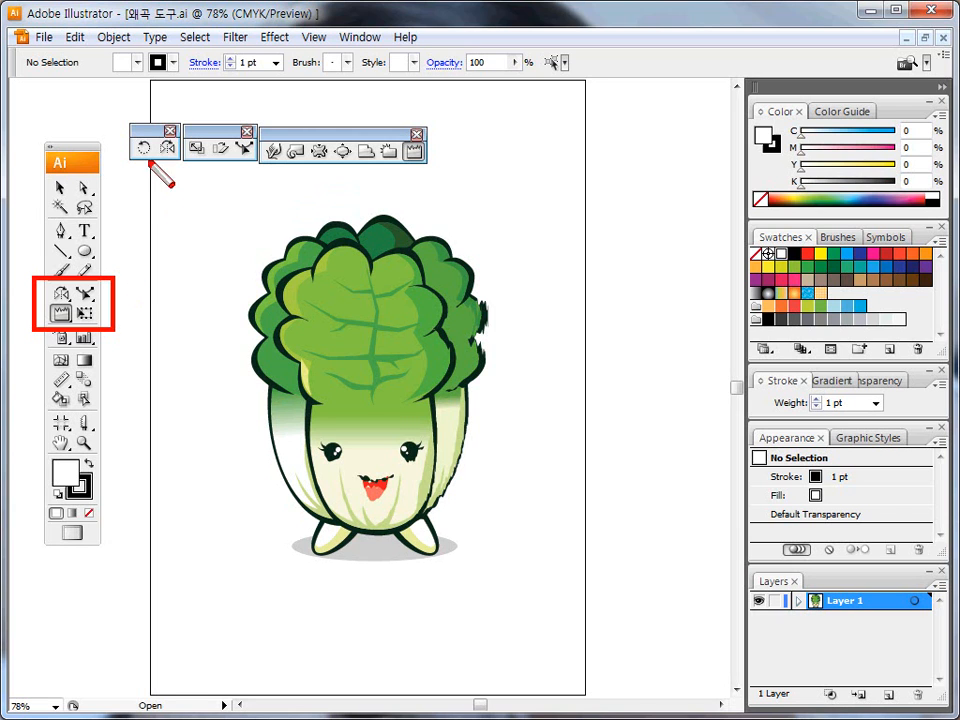
mouse_move(121, 124)
left_mouse_down()
mouse_move(210, 165)
mouse_move(261, 167)
left_mouse_up()
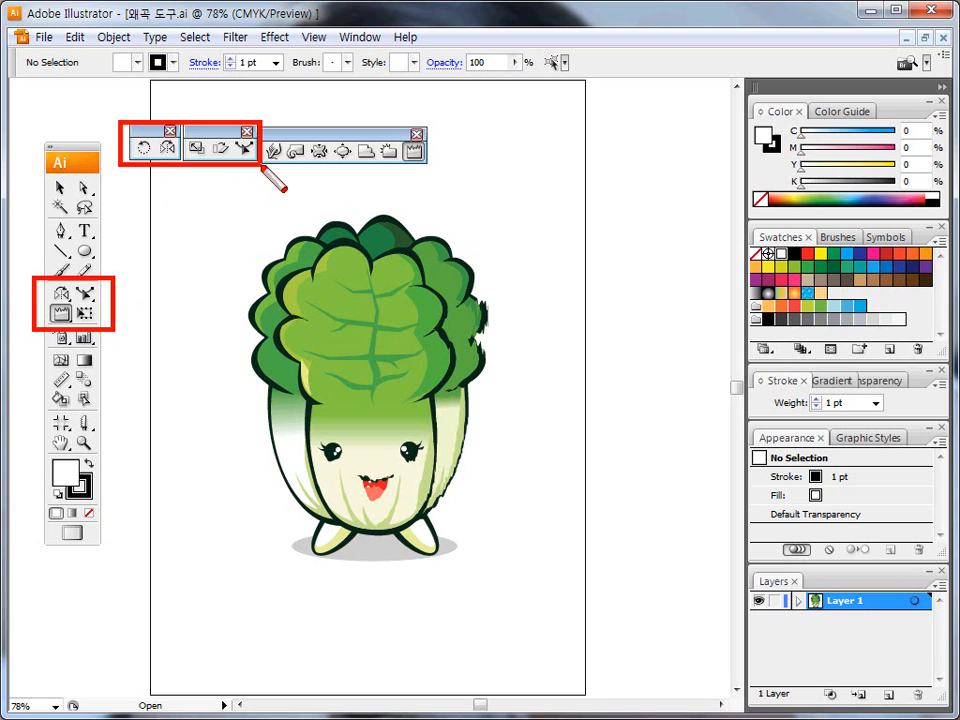
mouse_move(264, 131)
left_mouse_down()
mouse_move(337, 171)
mouse_move(428, 168)
left_mouse_up()
key("Escape")
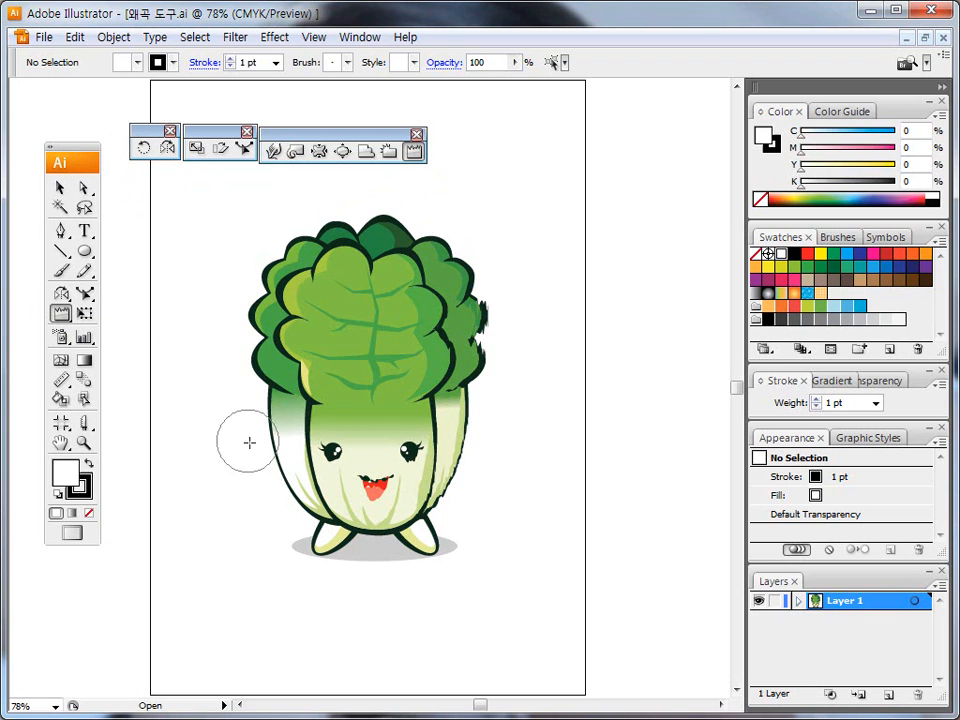
- Draw a large, nearly circular ellipse in the empty area left of the artboard and fill it with green (C 50, M 0, Y 100, K 0)
left_click_drag(238, 459, 503, 438)
left_click_drag(287, 430, 500, 411)
left_click_drag(358, 411, 456, 408)
left_click(85, 254)
left_click_drag(225, 249, 497, 530)
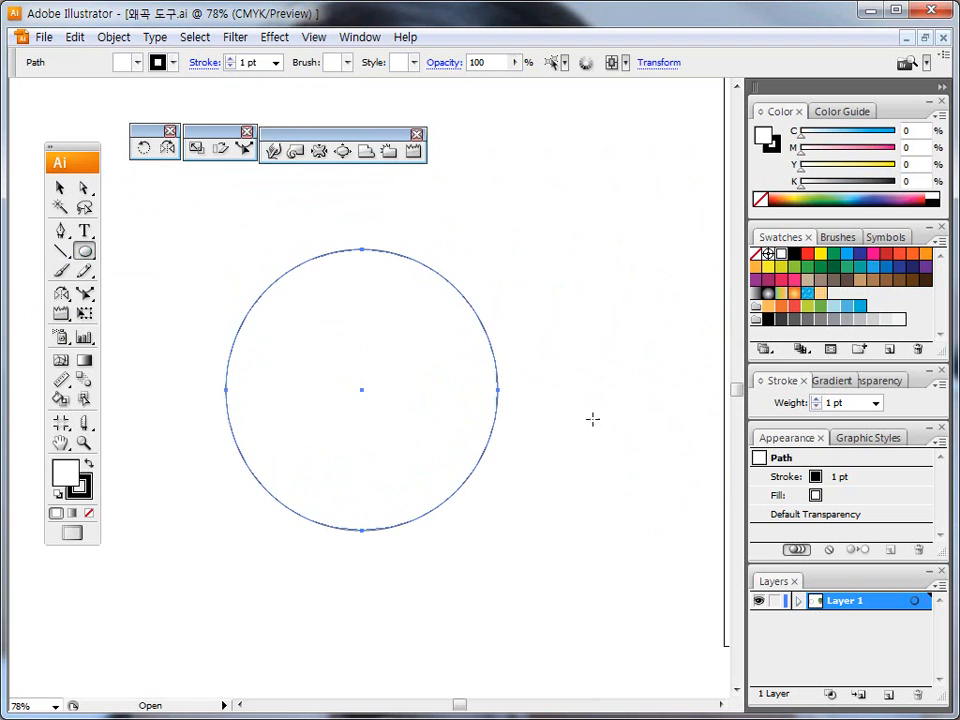
left_click(795, 268)
- Warp the green ellipse's upper-left edge with the Warp tool and roughen its upper-right edge with the Wrinkle tool
left_click(273, 151)
mouse_move(269, 301)
left_mouse_down()
mouse_move(256, 288)
mouse_move(296, 286)
left_mouse_up()
left_click(413, 151)
mouse_move(407, 251)
left_mouse_down()
mouse_move(401, 264)
mouse_move(439, 285)
mouse_move(456, 321)
left_mouse_up()
- Crystallize the green shape's top edge and scallop its lower-left edge
left_click(390, 156)
left_click_drag(298, 272, 351, 270)
left_click(366, 151)
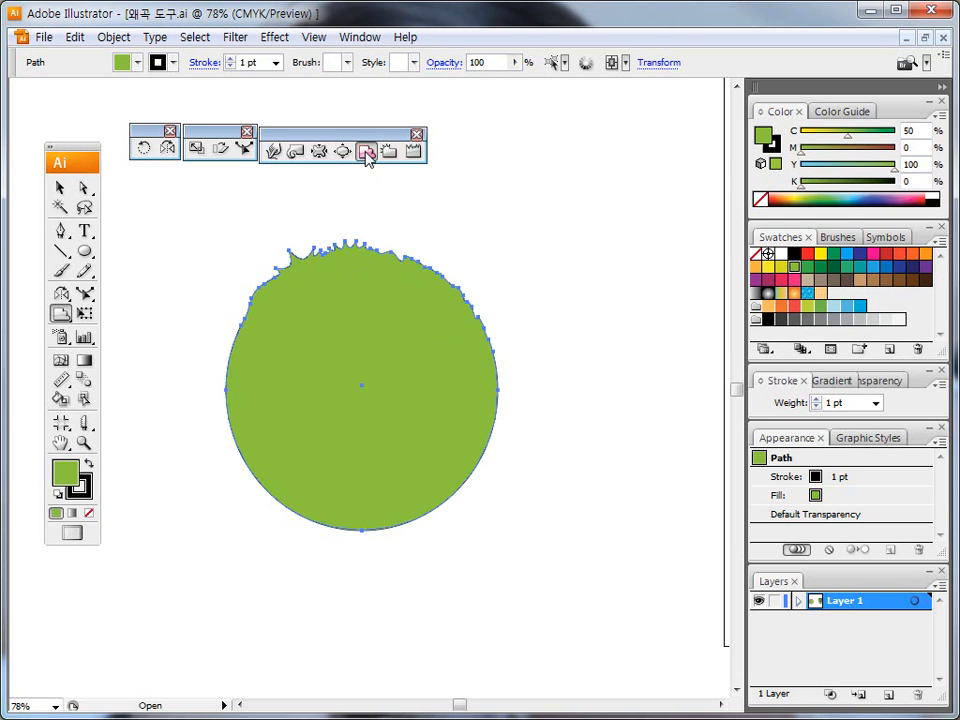
mouse_move(251, 375)
left_mouse_down()
mouse_move(236, 438)
mouse_move(260, 490)
mouse_move(304, 519)
left_mouse_up()
left_click(389, 151)
- Bloat and pucker the green shape's upper-left edge, and twirl the middle of its left edge into a spiral
left_click(343, 151)
left_click_drag(254, 337, 257, 315)
left_click(319, 152)
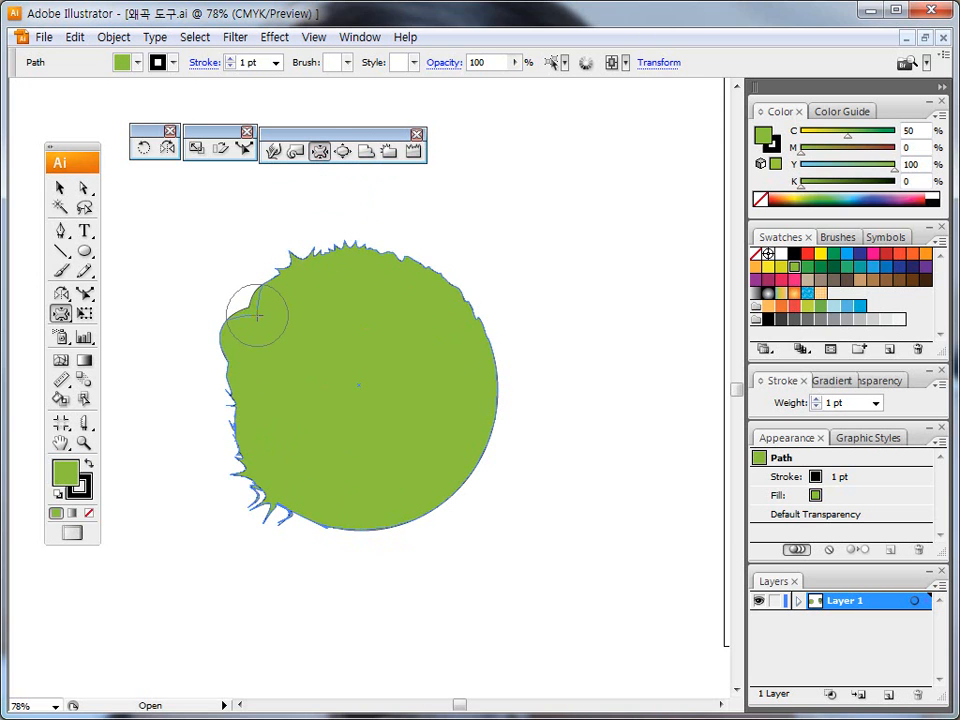
left_click(297, 152)
left_click_drag(226, 390, 240, 386)
- Push out wavy lobes along the green shape's right, top and upper-left edges with the Warp tool, and deselect the shape
left_click(272, 152)
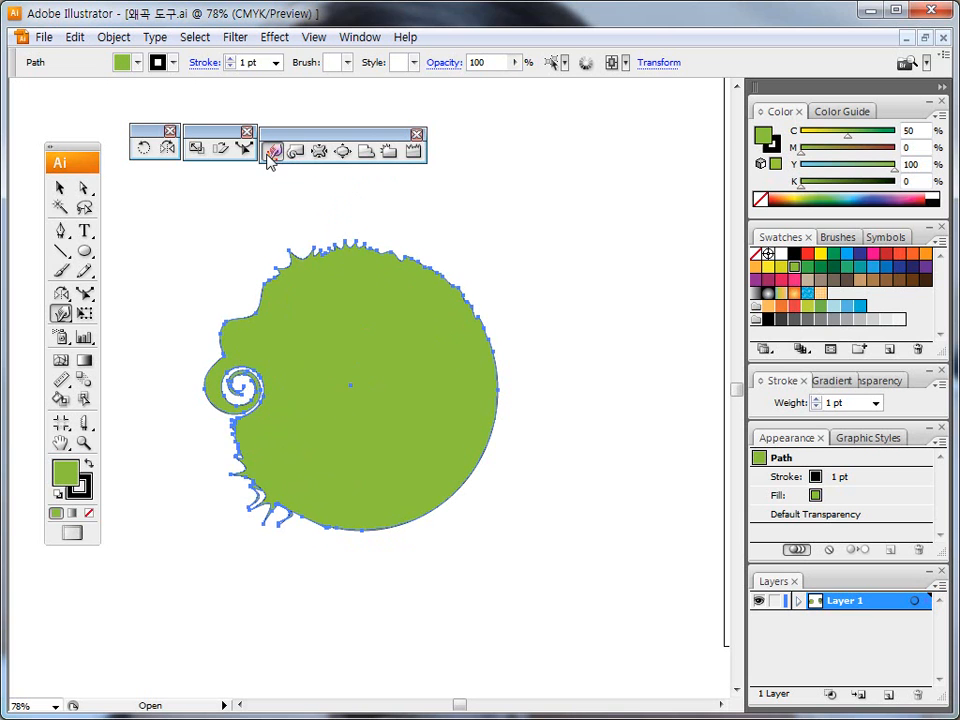
left_click_drag(411, 501, 439, 546)
left_click_drag(456, 437, 495, 450)
left_click_drag(450, 399, 495, 431)
mouse_move(450, 379)
left_mouse_down()
mouse_move(518, 325)
mouse_move(496, 293)
left_mouse_up()
left_click_drag(410, 338, 461, 258)
left_click_drag(376, 317, 412, 236)
left_click_drag(337, 295, 350, 236)
left_click_drag(318, 318, 244, 280)
left_click_drag(256, 323, 199, 287)
mouse_move(375, 464)
left_mouse_down()
mouse_move(430, 498)
mouse_move(473, 480)
left_mouse_up()
left_click_drag(454, 429, 525, 445)
left_click_drag(469, 366, 541, 390)
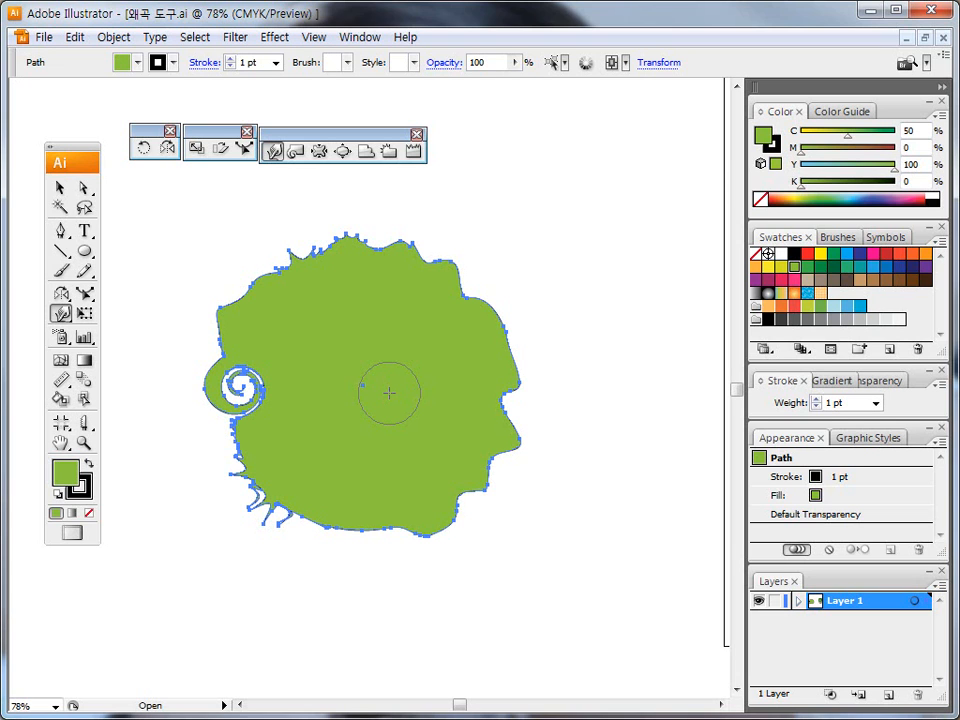
left_click(61, 187)
left_click(180, 234)
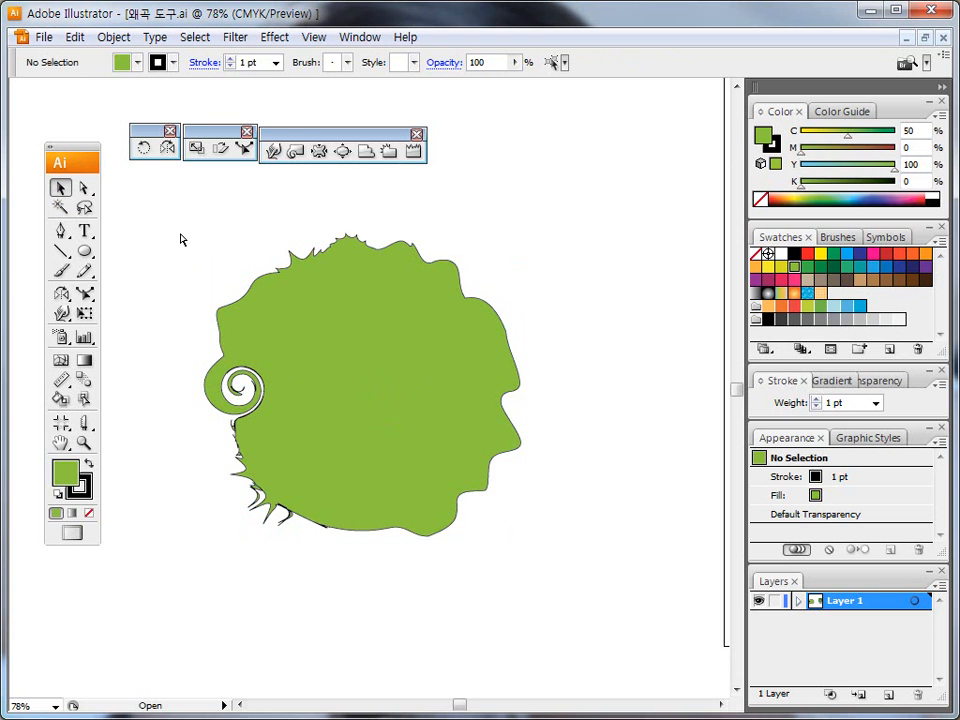
left_click_drag(80, 406, 102, 411)
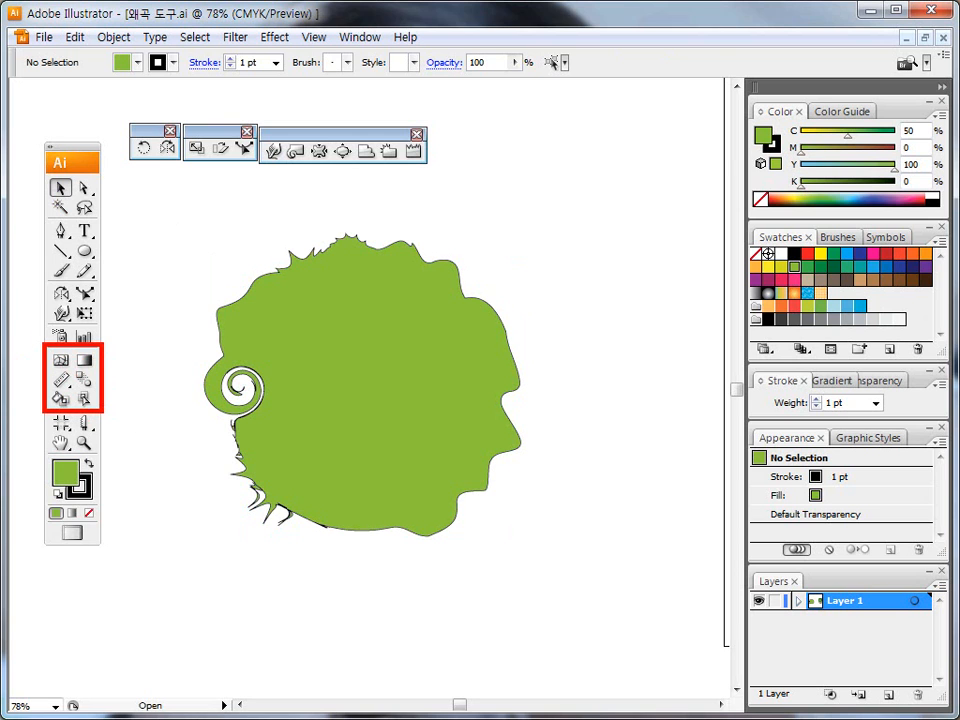
left_click_drag(42, 280, 102, 327)
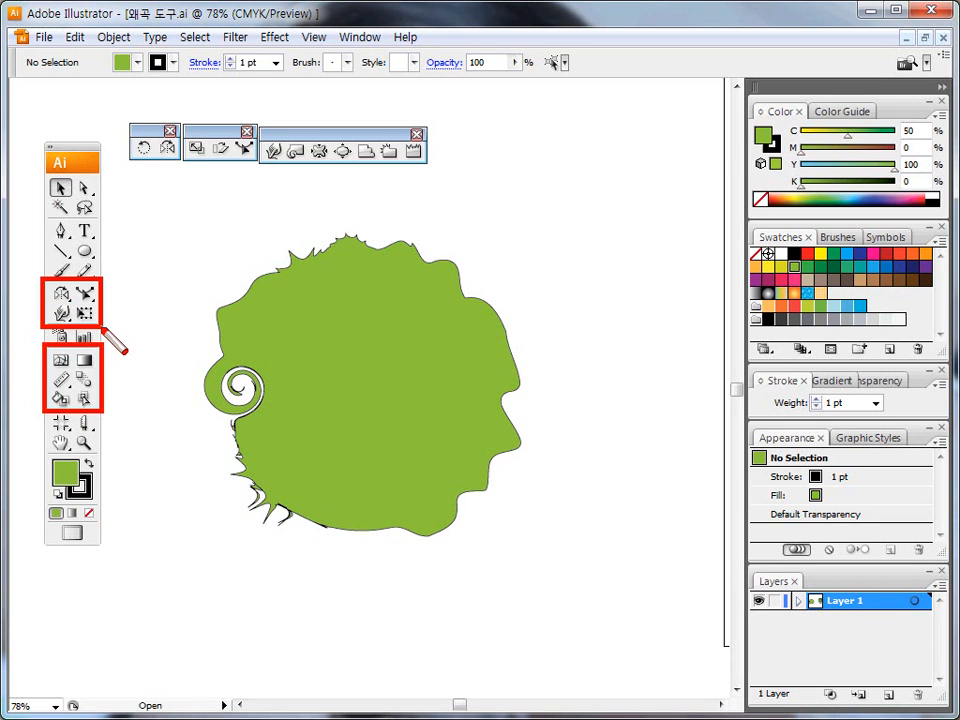